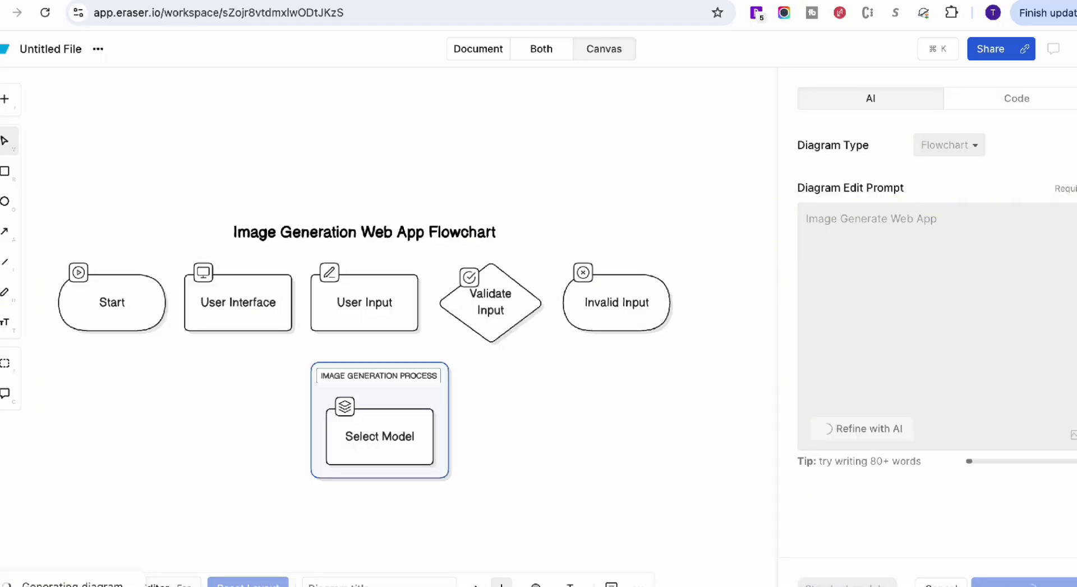
Examine the generated Image Generation Web App flowchart, selecting the Validate Input and Select Model nodes to inspect their code.
scroll(398, 254, "down", 3)
scroll(344, 392, "down", 2)
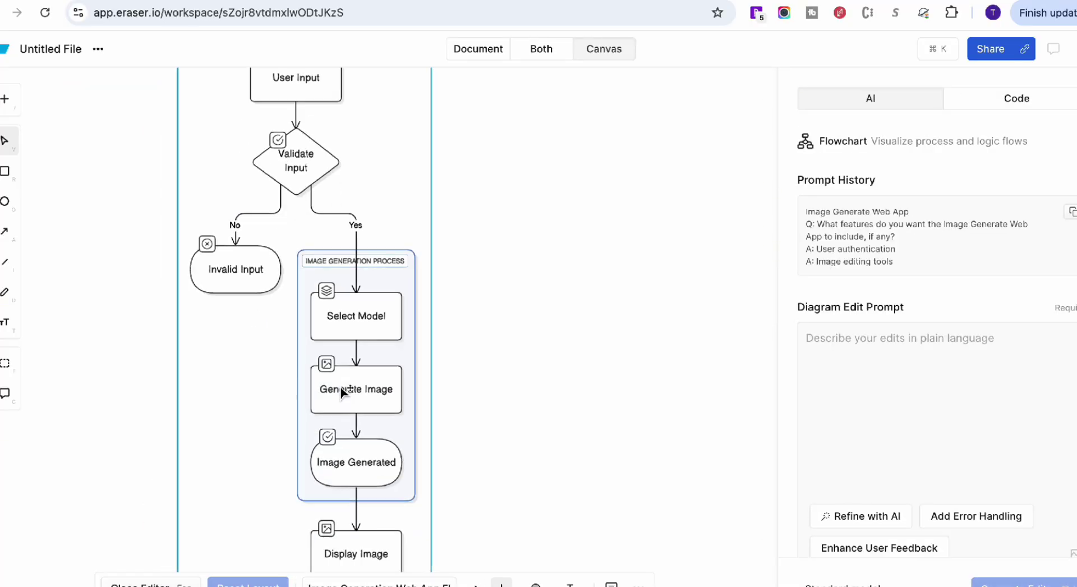
scroll(344, 390, "up", 5)
scroll(298, 354, "down", 2)
left_click(311, 336)
scroll(314, 336, "down", 4)
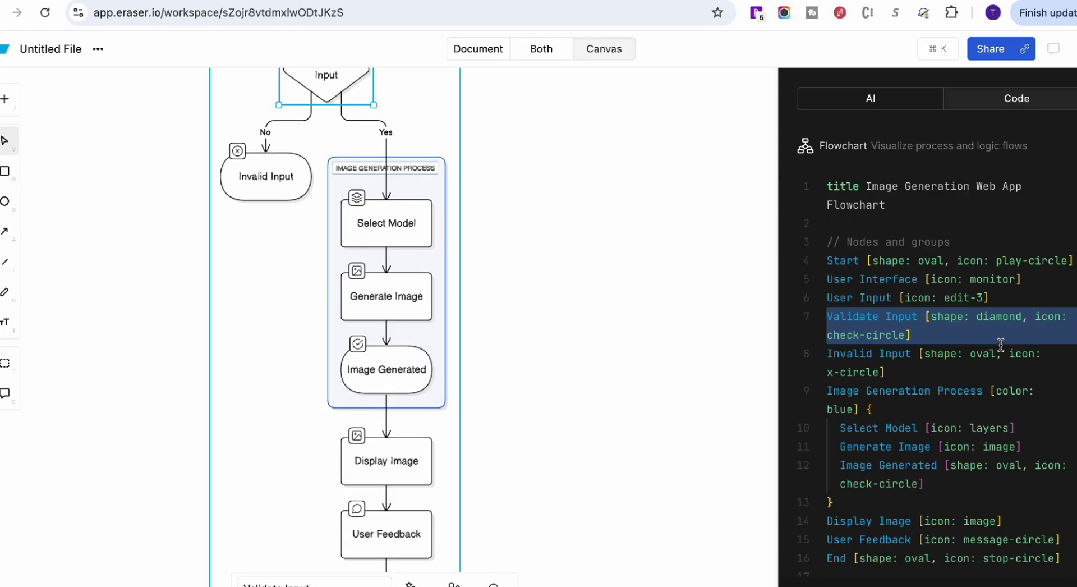
left_click(379, 223)
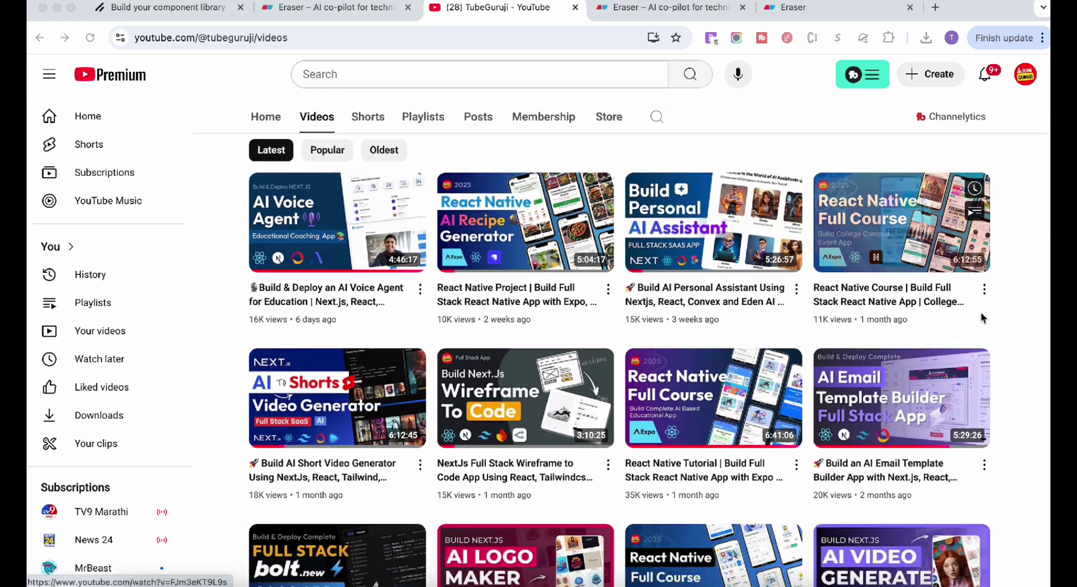
Browse the list of latest videos on the TubeGuruji YouTube channel.
scroll(982, 317, "down", 1)
scroll(982, 317, "down", 6)
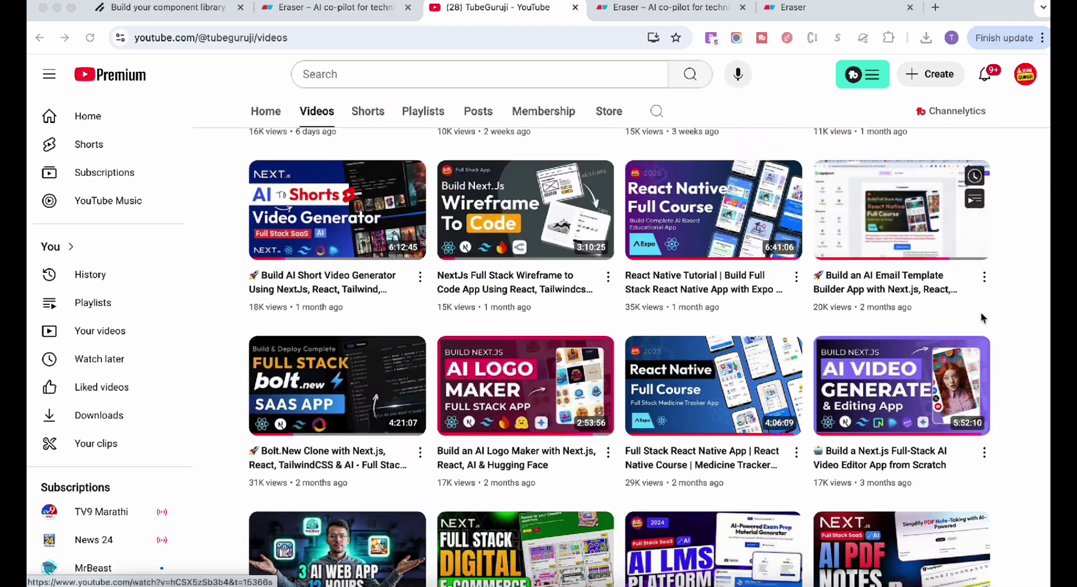
scroll(981, 317, "down", 5)
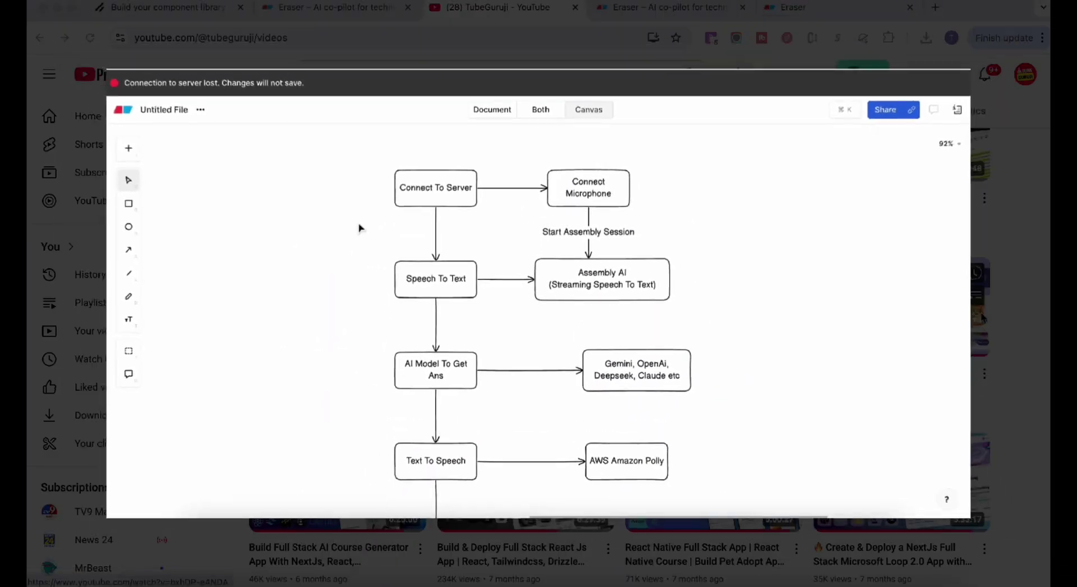
double_click(578, 260)
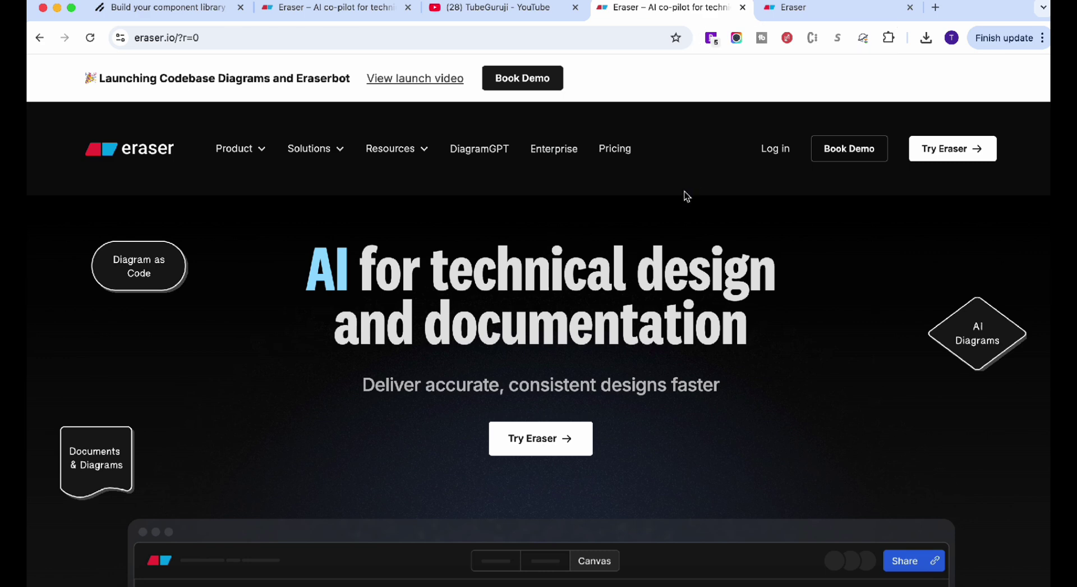
Look over the Eraser home page from the headline and AI prompts demo to the diagram-as-code section.
scroll(685, 196, "down", 5)
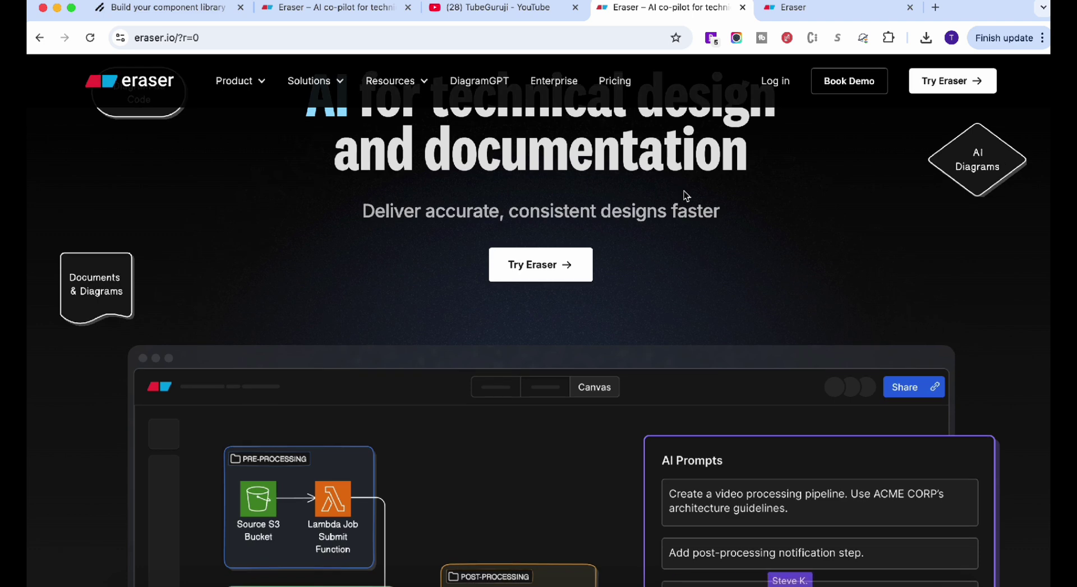
scroll(683, 192, "down", 3)
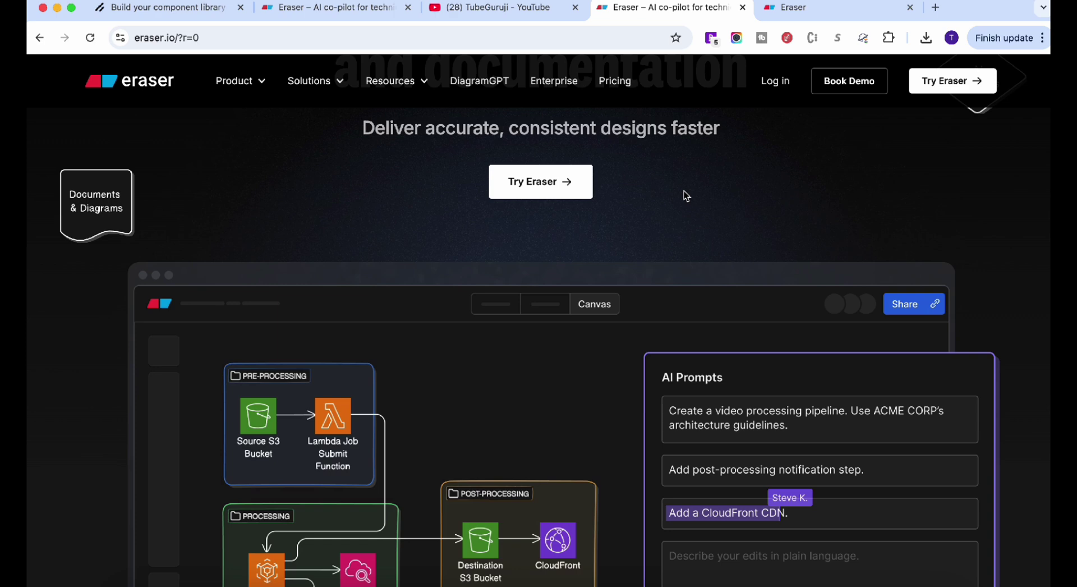
scroll(621, 312, "up", 8)
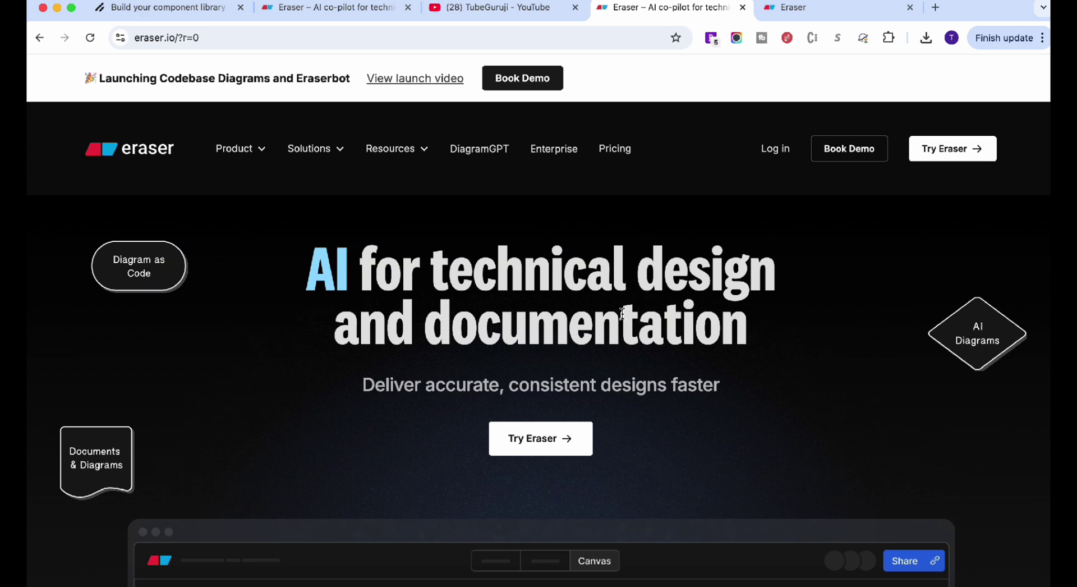
scroll(622, 313, "down", 10)
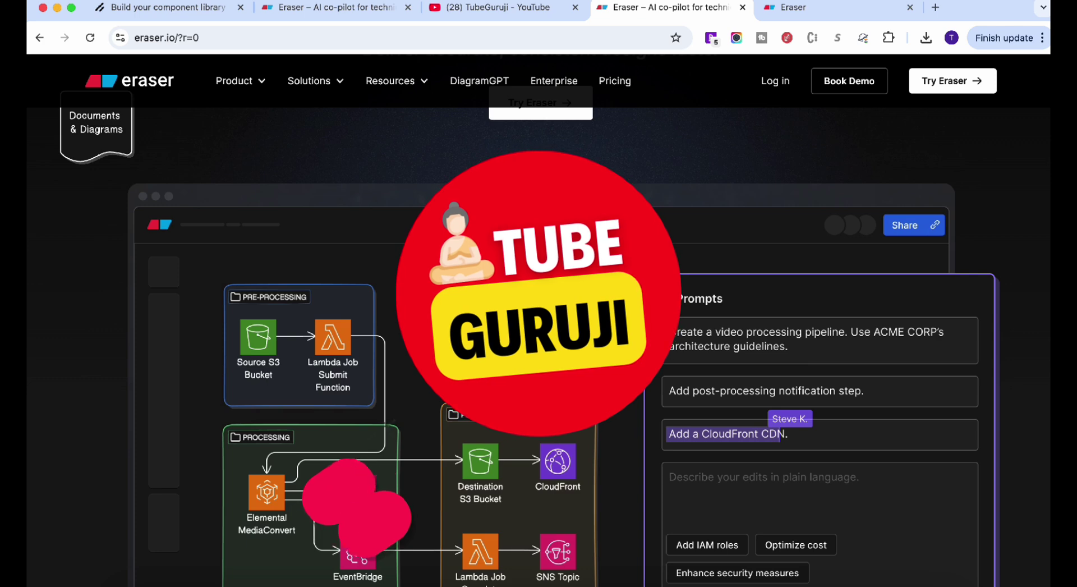
scroll(682, 247, "up", 10)
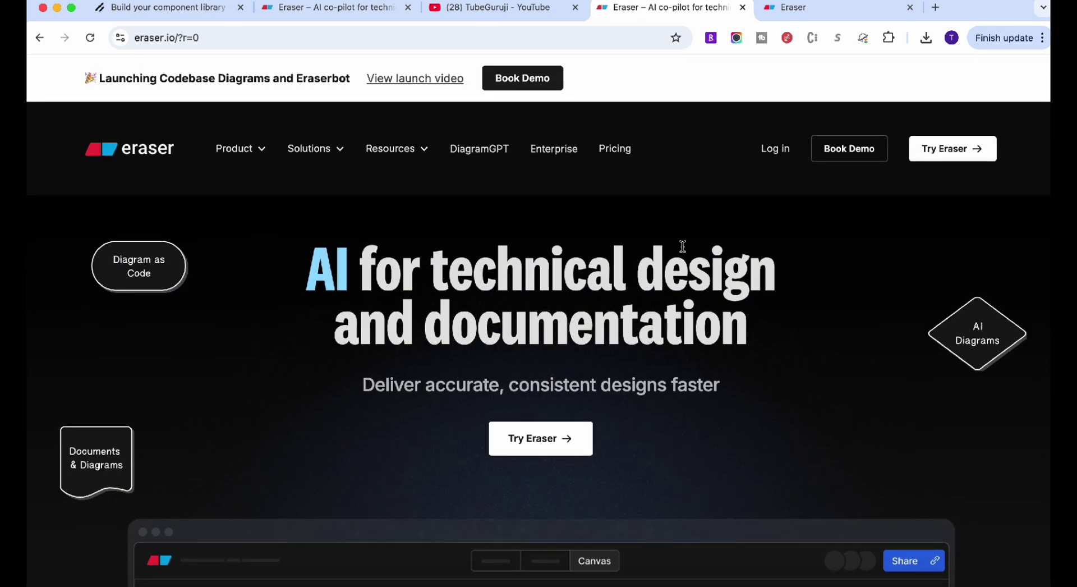
scroll(683, 247, "down", 15)
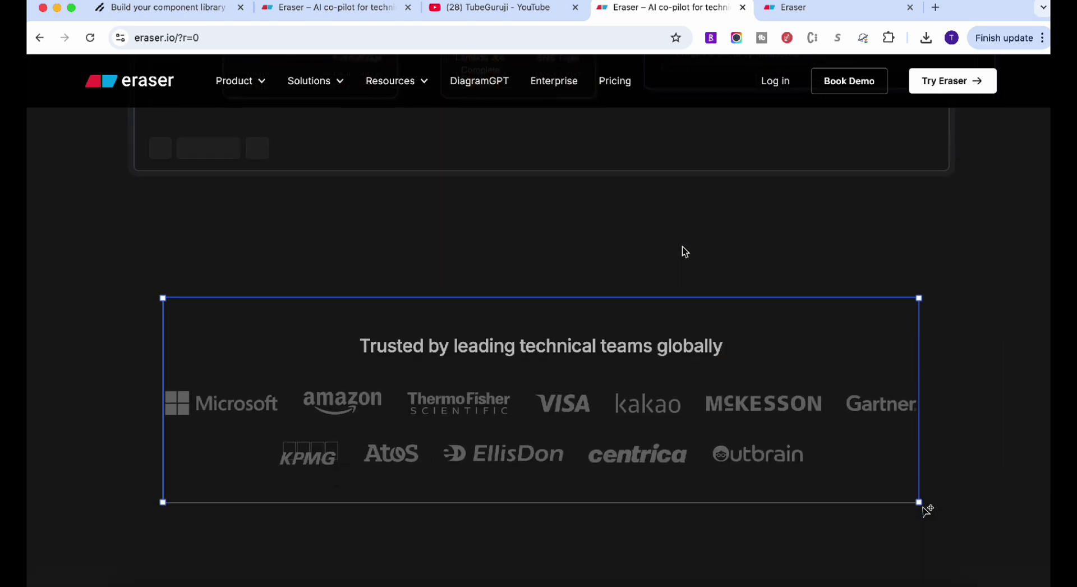
scroll(683, 247, "down", 10)
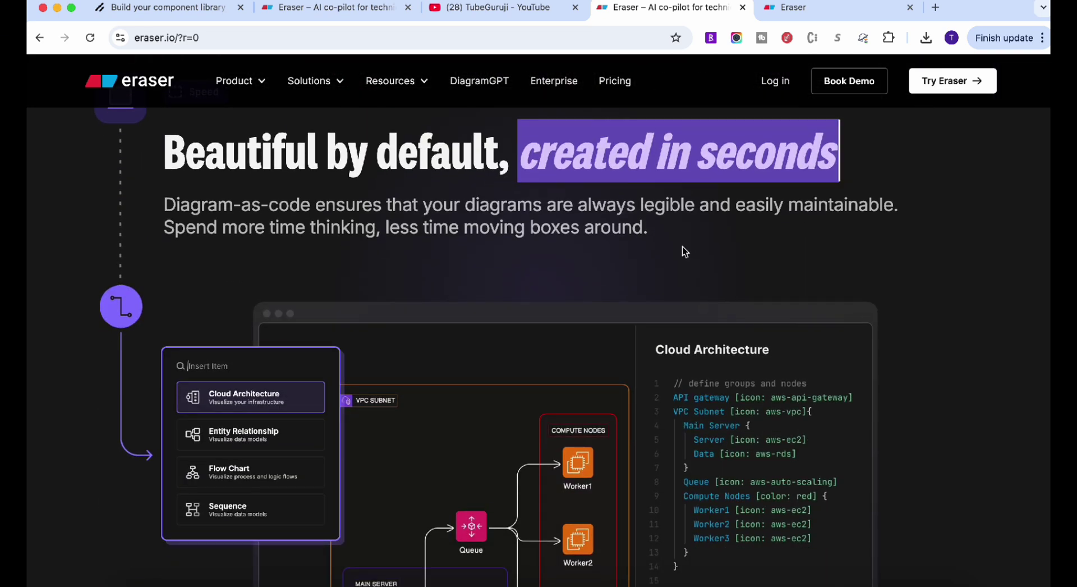
scroll(682, 246, "down", 5)
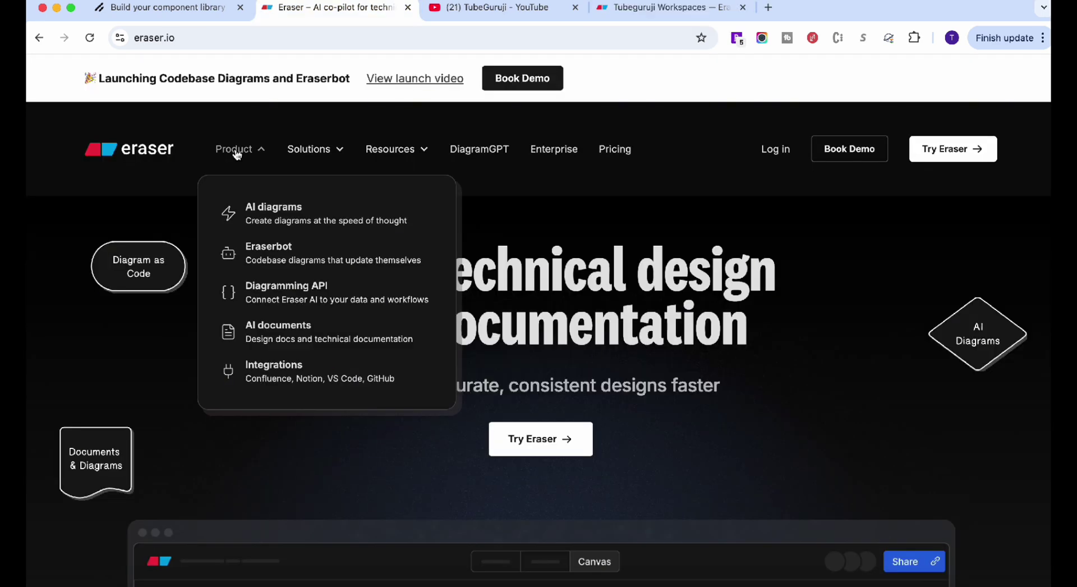
Read through the Eraser home page's feature sections on speed, diagram types, usability, icons, color styling and collaboration.
scroll(103, 234, "down", 1)
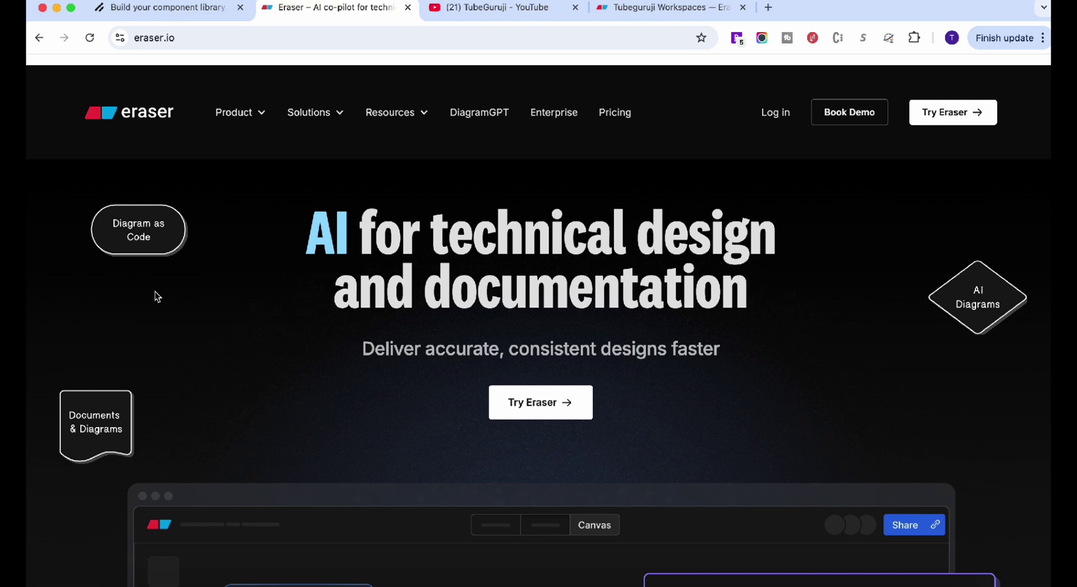
scroll(155, 291, "down", 5)
scroll(155, 291, "down", 8)
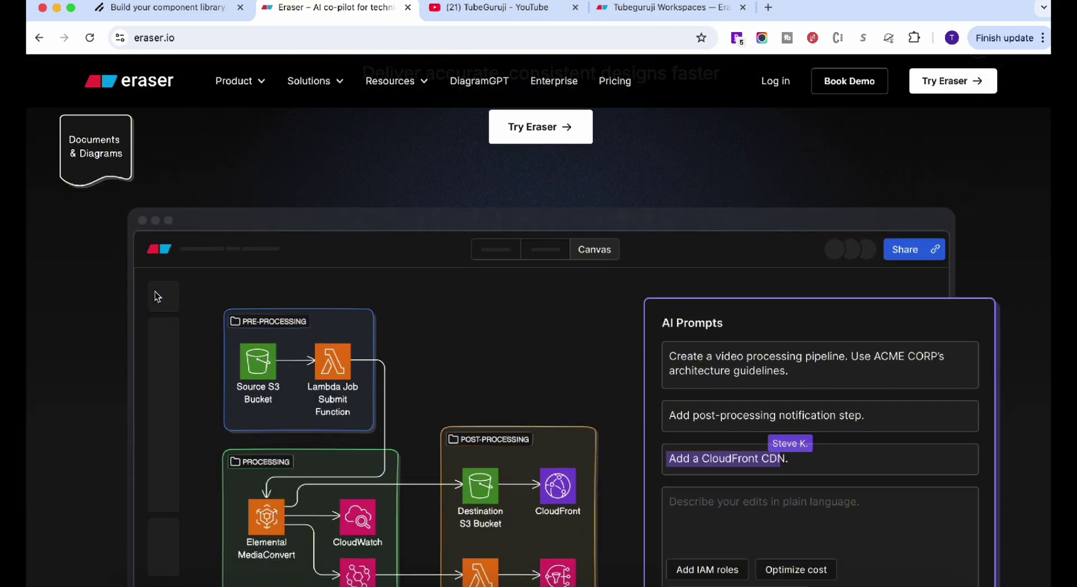
scroll(287, 320, "down", 4)
scroll(287, 320, "down", 15)
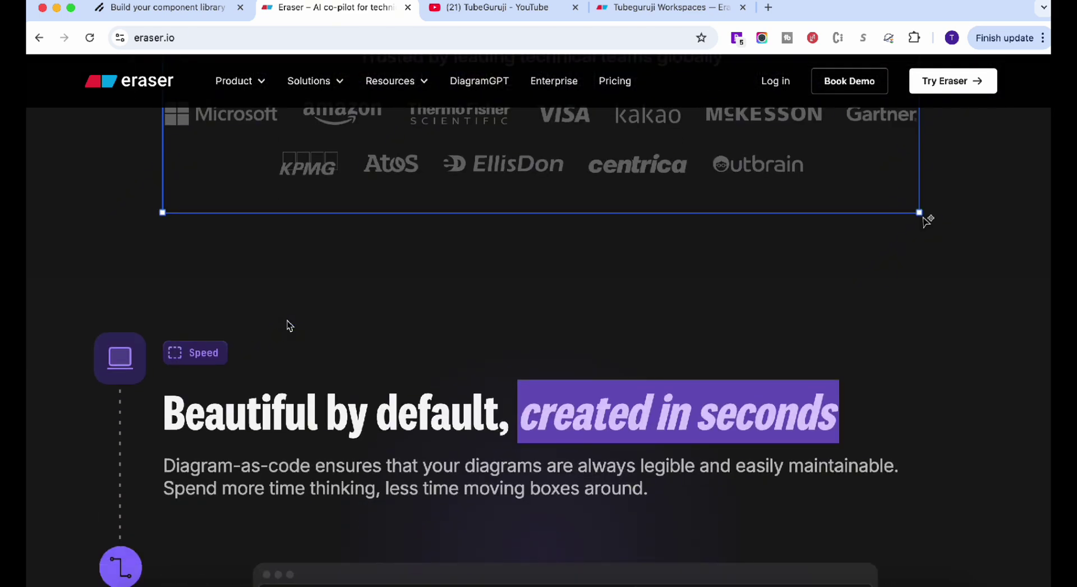
scroll(287, 325, "down", 4)
scroll(287, 325, "down", 7)
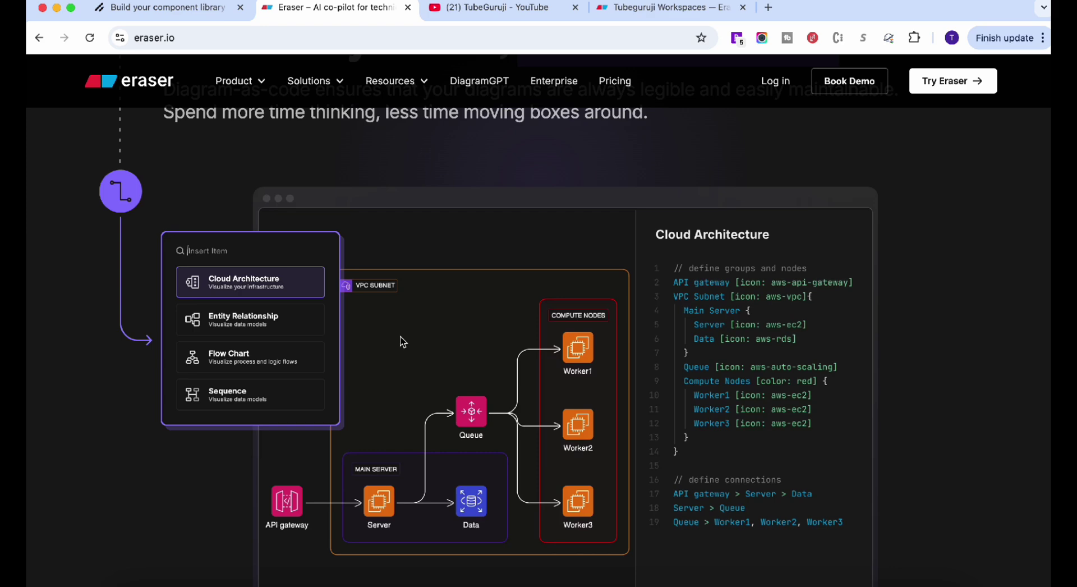
scroll(403, 341, "down", 8)
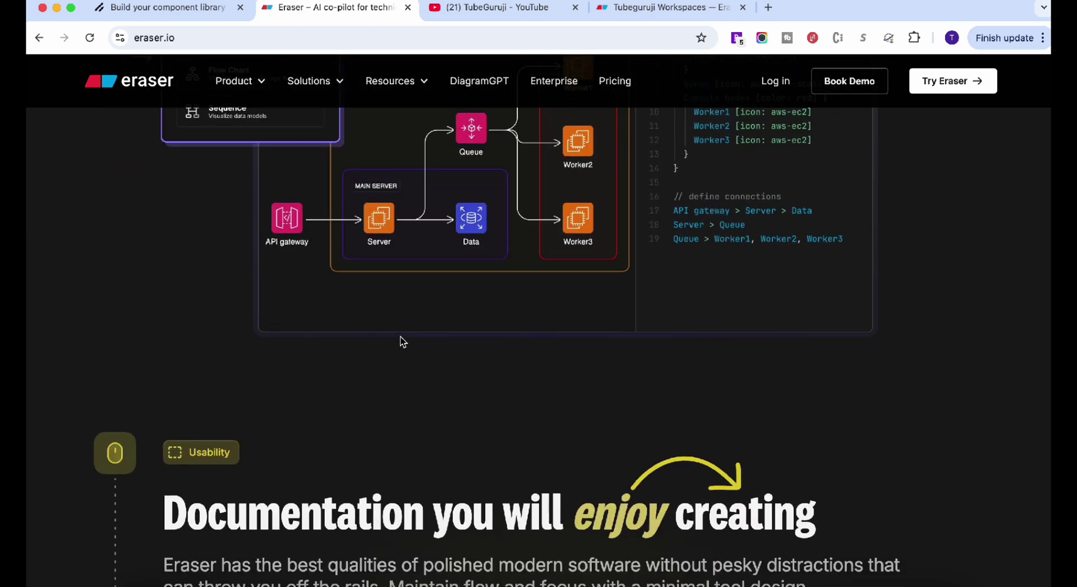
scroll(403, 341, "down", 10)
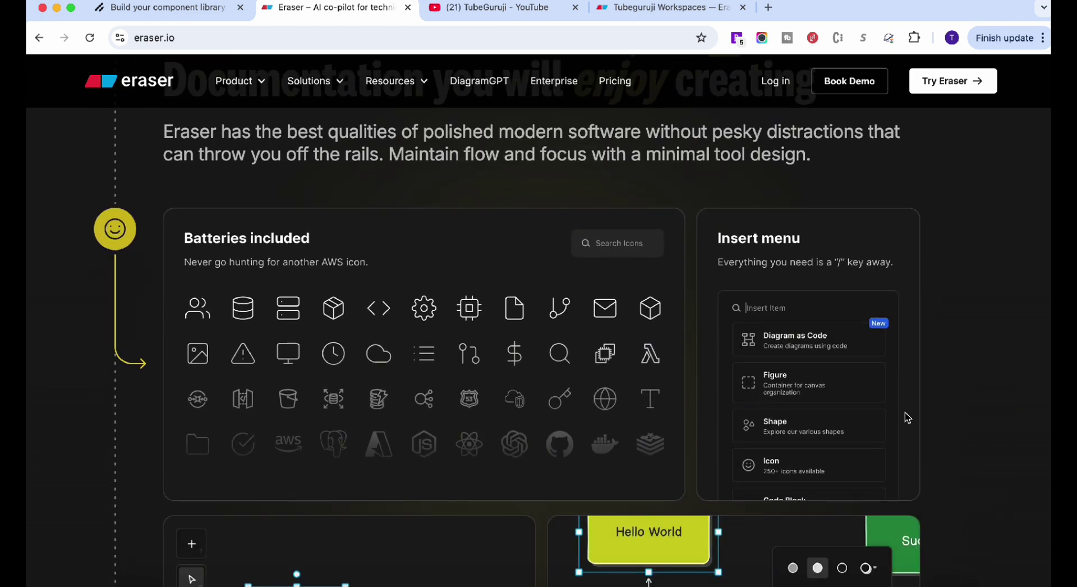
scroll(907, 418, "down", 5)
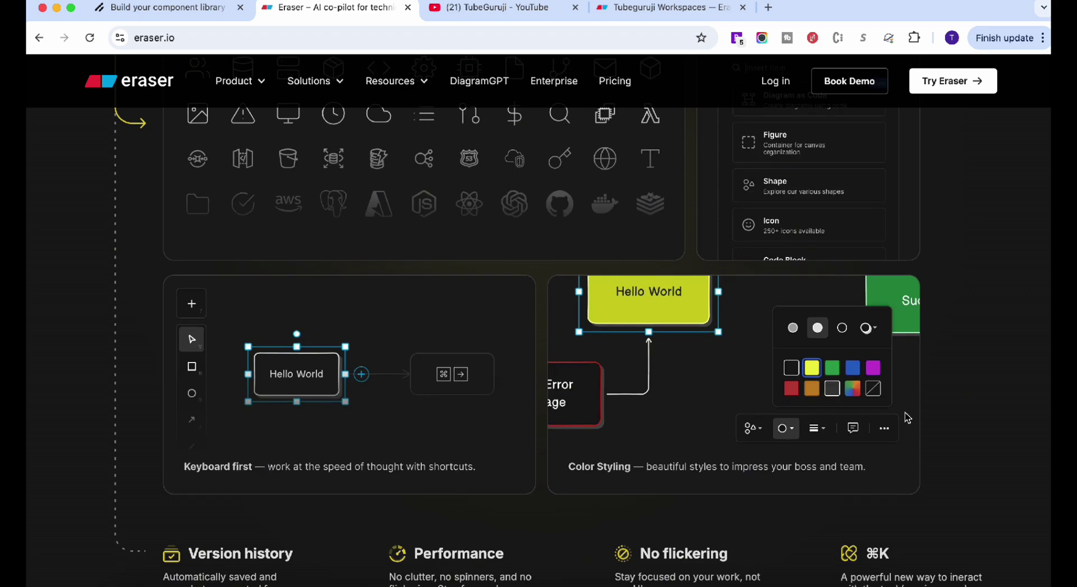
scroll(908, 418, "down", 3)
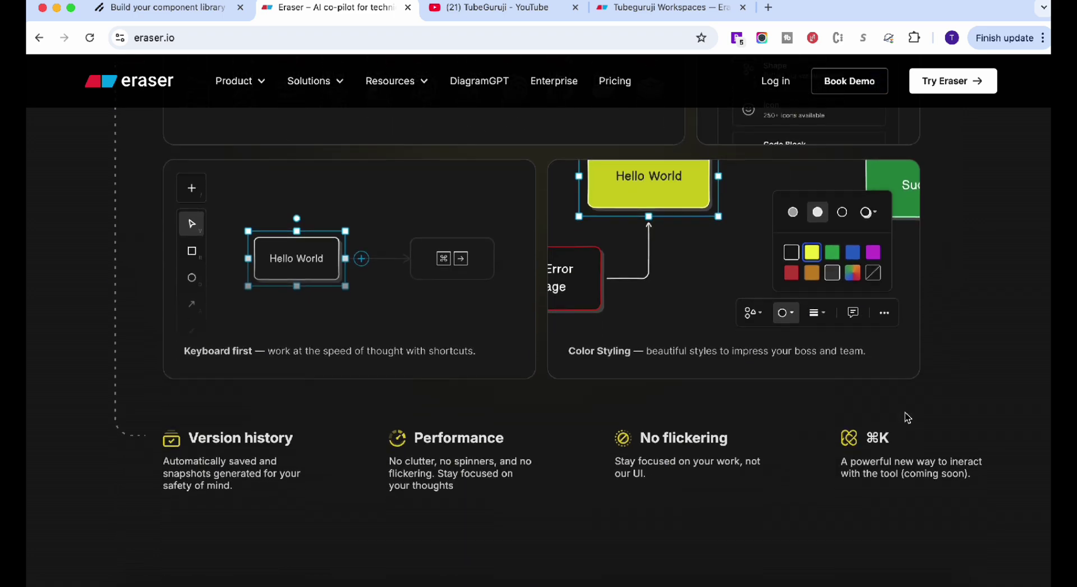
scroll(907, 418, "down", 15)
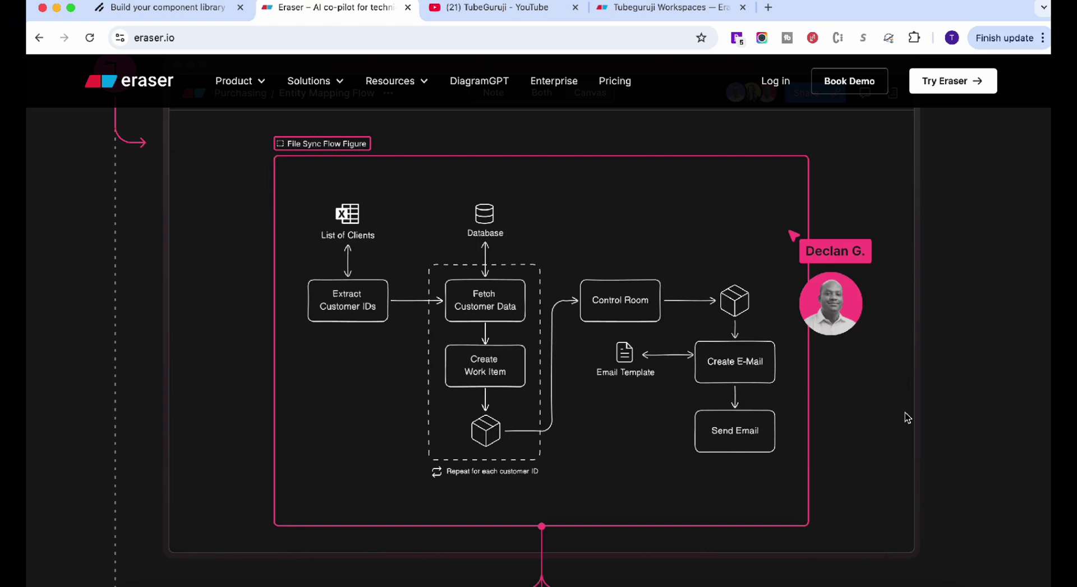
scroll(829, 290, "up", 10)
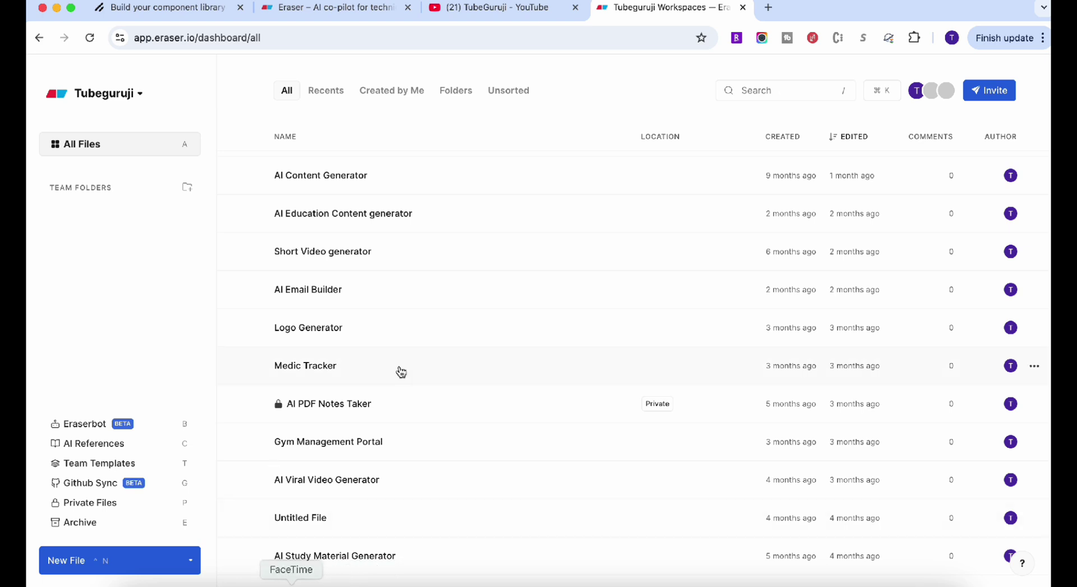
Look through all the files listed in the Tubeguruji workspace dashboard.
scroll(473, 517, "down", 10)
scroll(474, 520, "up", 12)
scroll(475, 520, "up", 5)
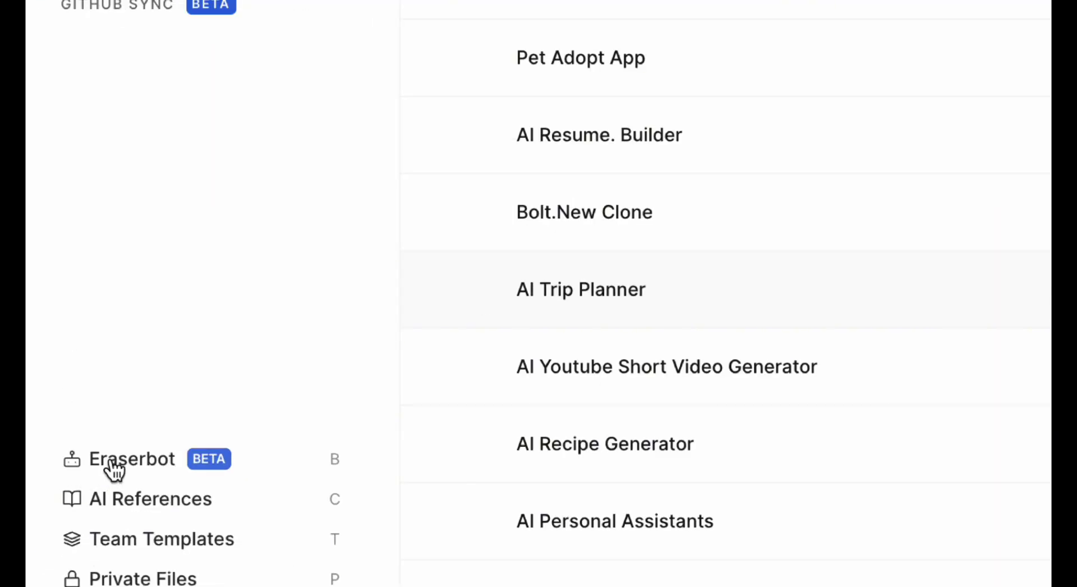
Add a new monitor in Eraserbot and name it "App WorkFlow".
double_click(111, 458)
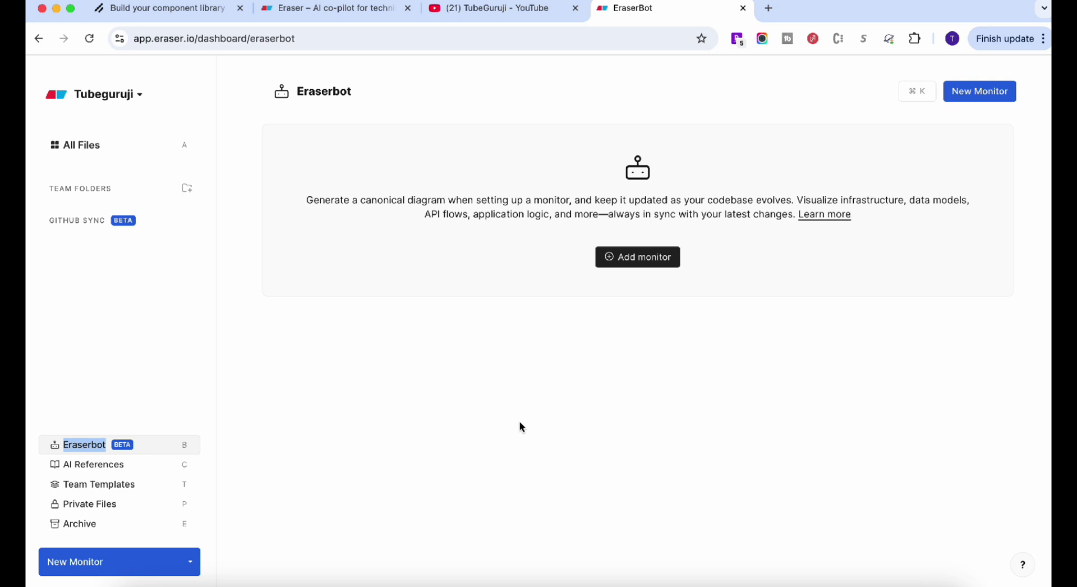
left_click(621, 259)
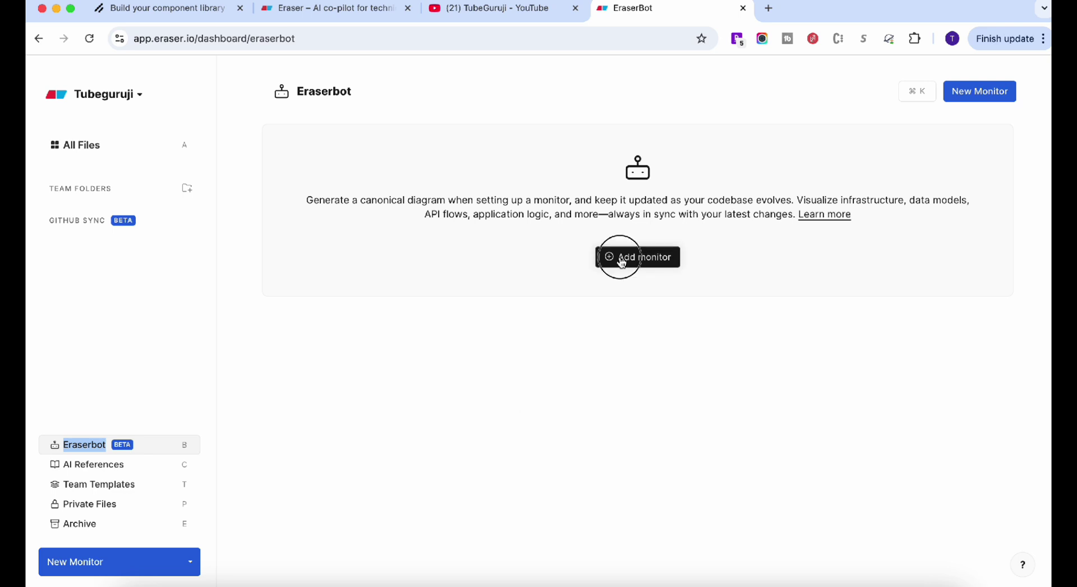
left_click(70, 190)
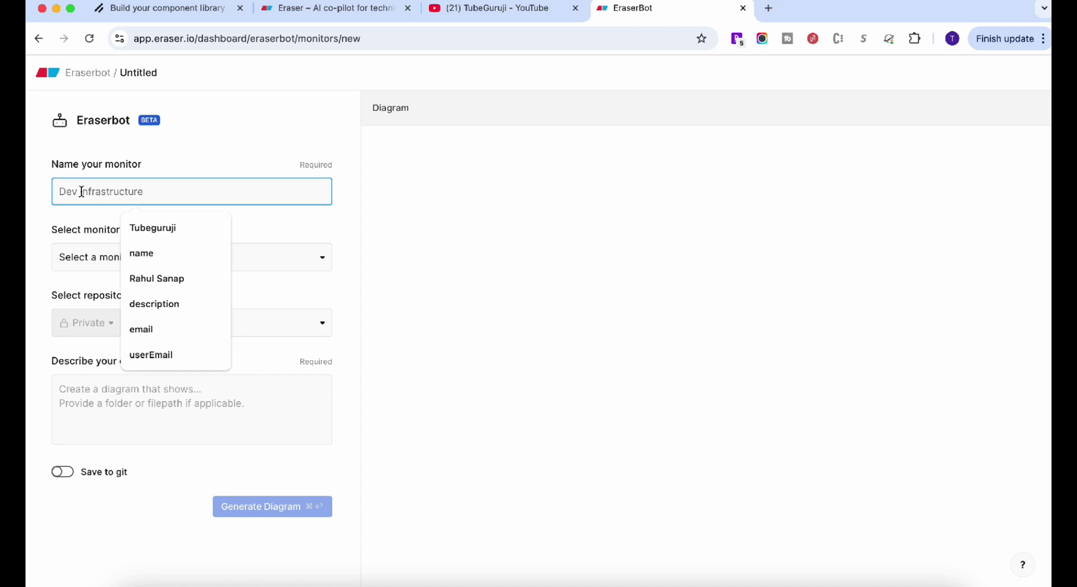
type("App Workdlow")
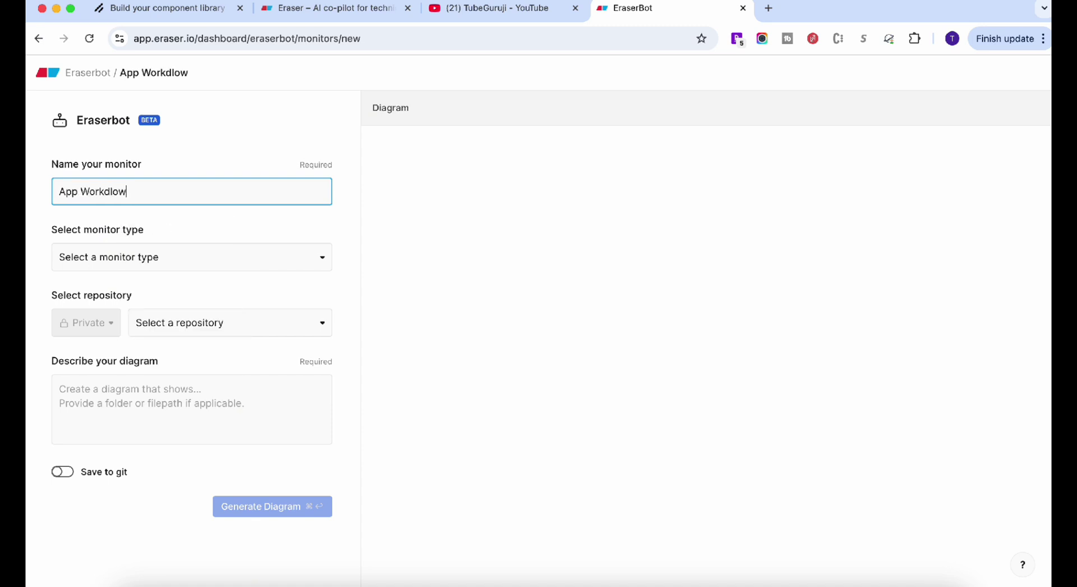
key("BackSpace")
key("BackSpace")
key("BackSpace")
key("BackSpace")
type("Flow")
Set the monitor type to System Architecture Diagram and select the ai-coaching-voice-agent repository.
left_click(141, 263)
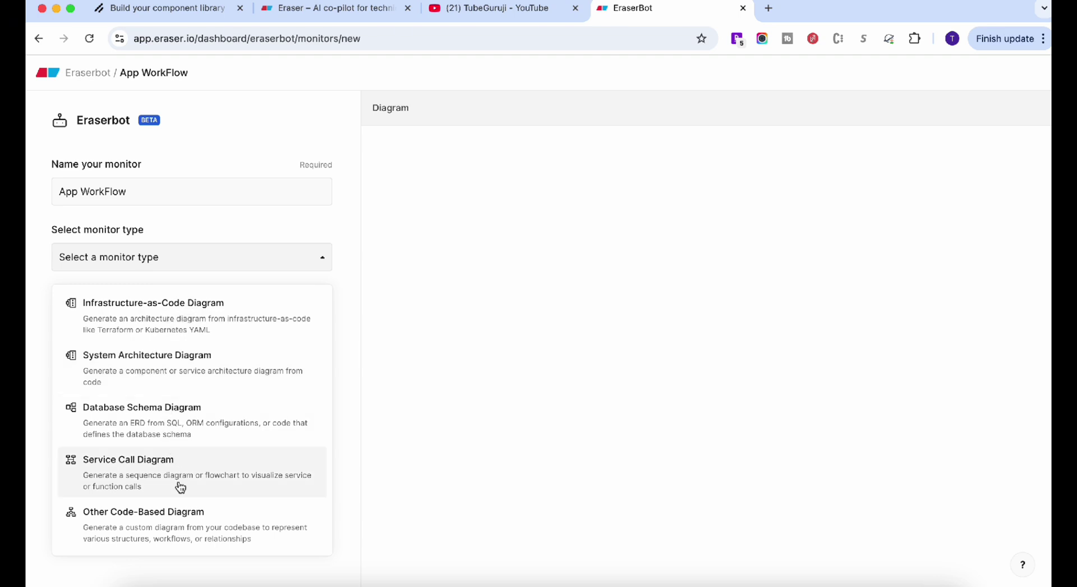
left_click(129, 374)
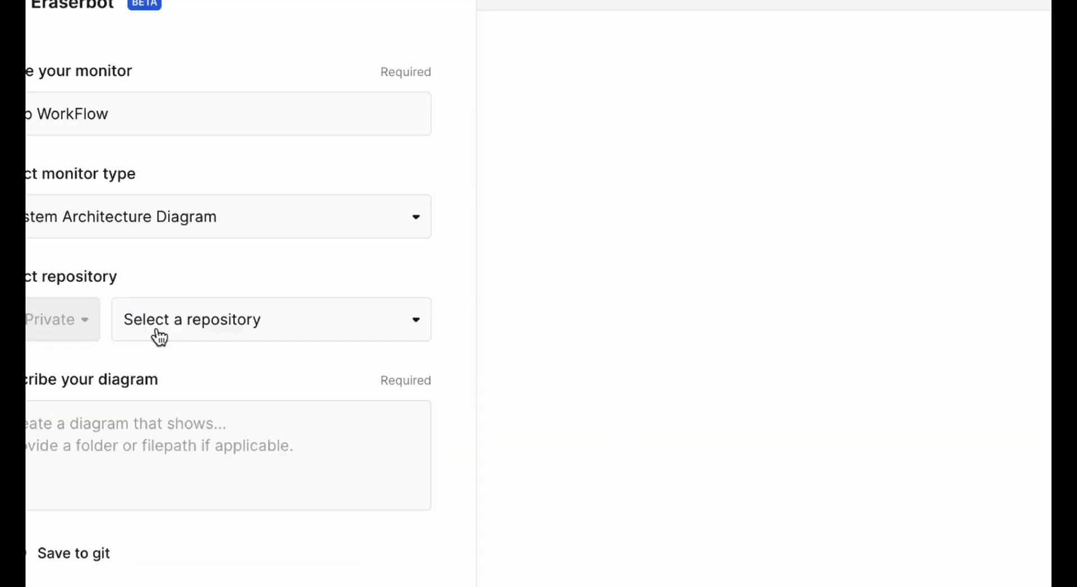
left_click(309, 322)
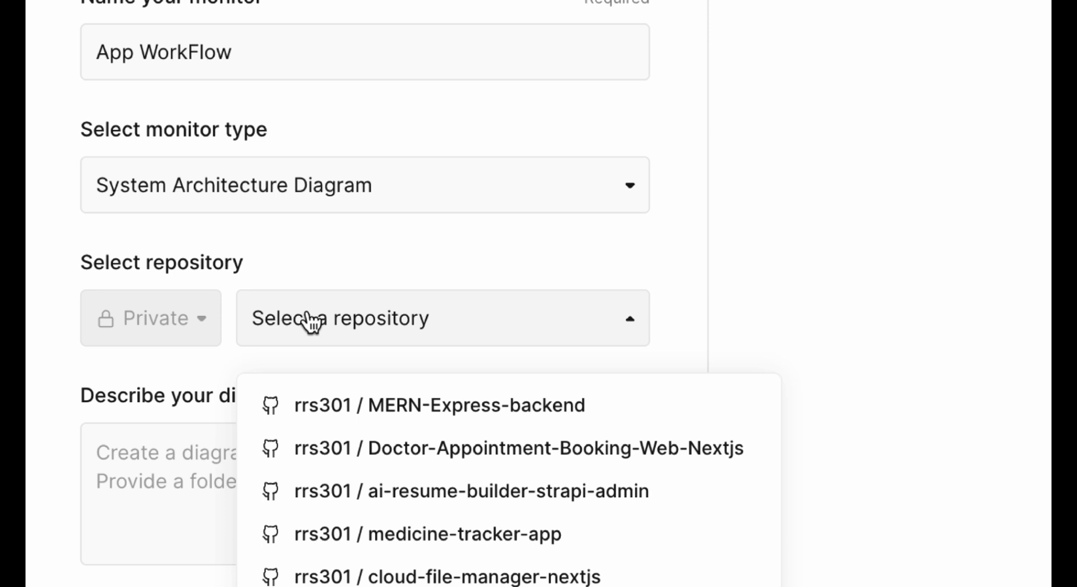
scroll(377, 584, "down", 2)
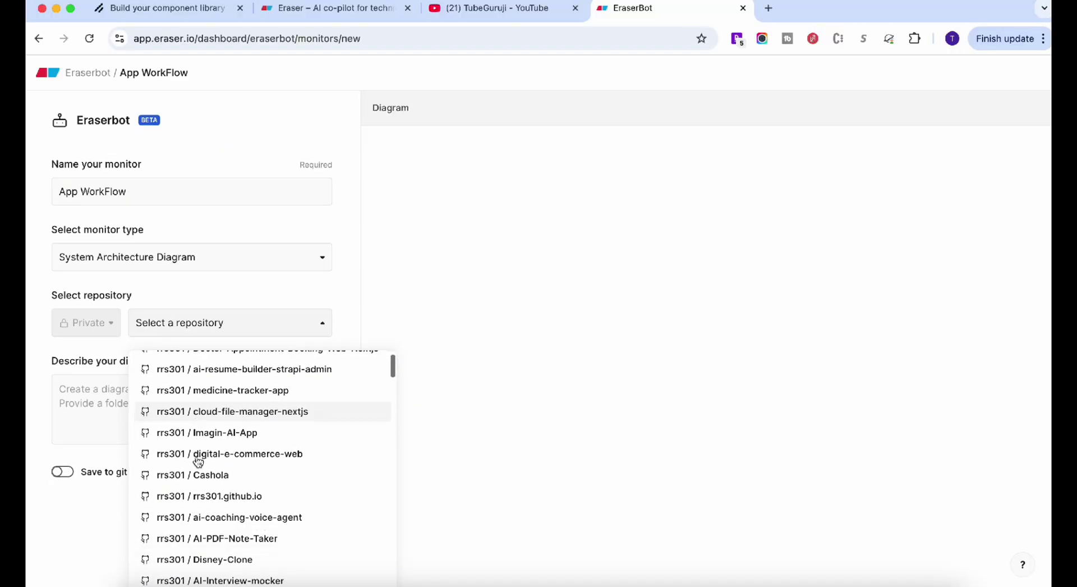
scroll(198, 461, "down", 3)
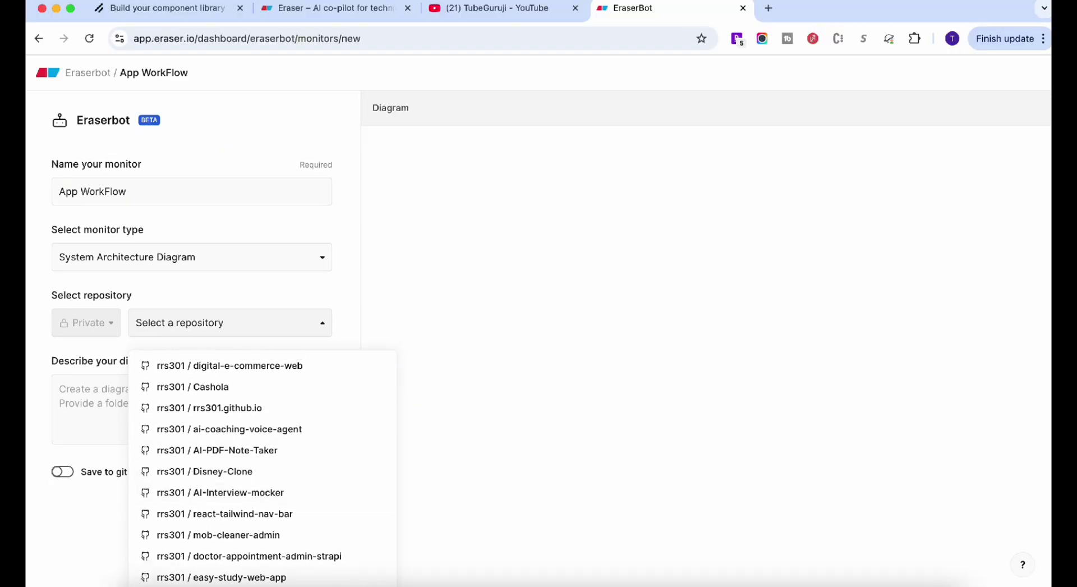
scroll(227, 490, "up", 3)
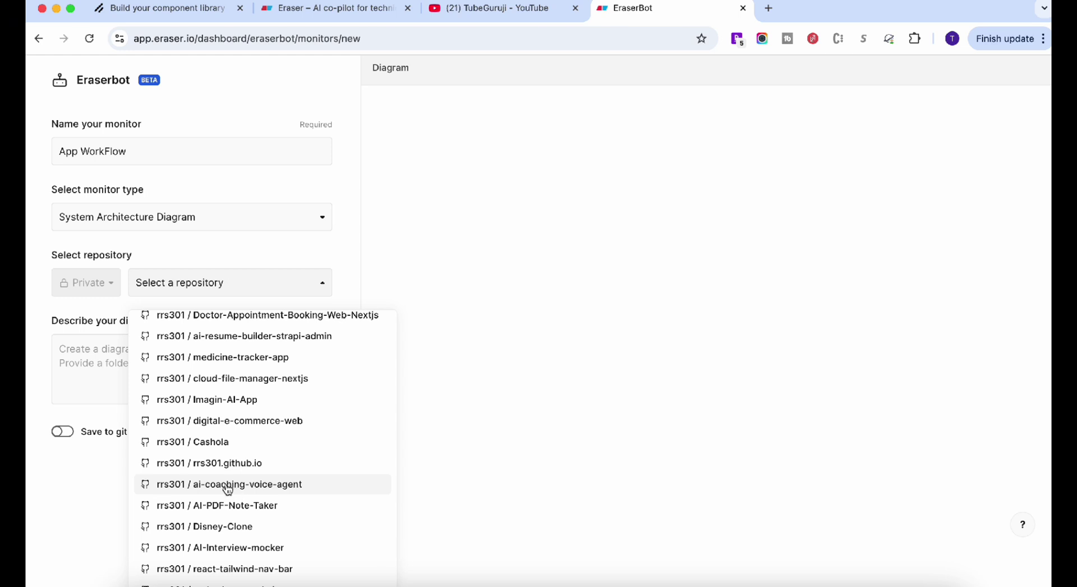
left_click(214, 491)
Describe the diagram as "Workflow diagram for the Project" and generate it.
left_click(106, 400)
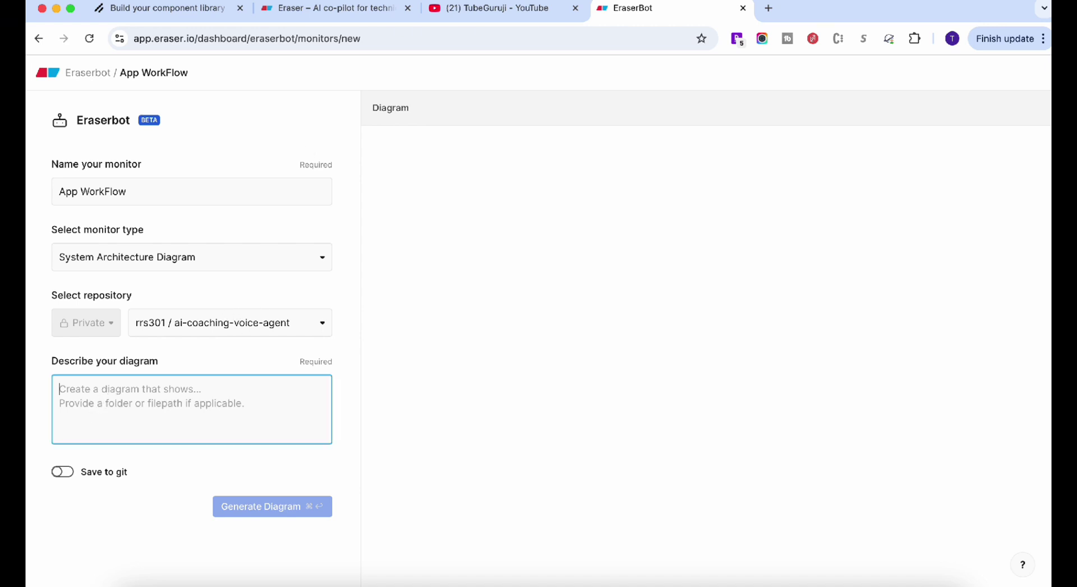
type("Workflow diagram for the Project")
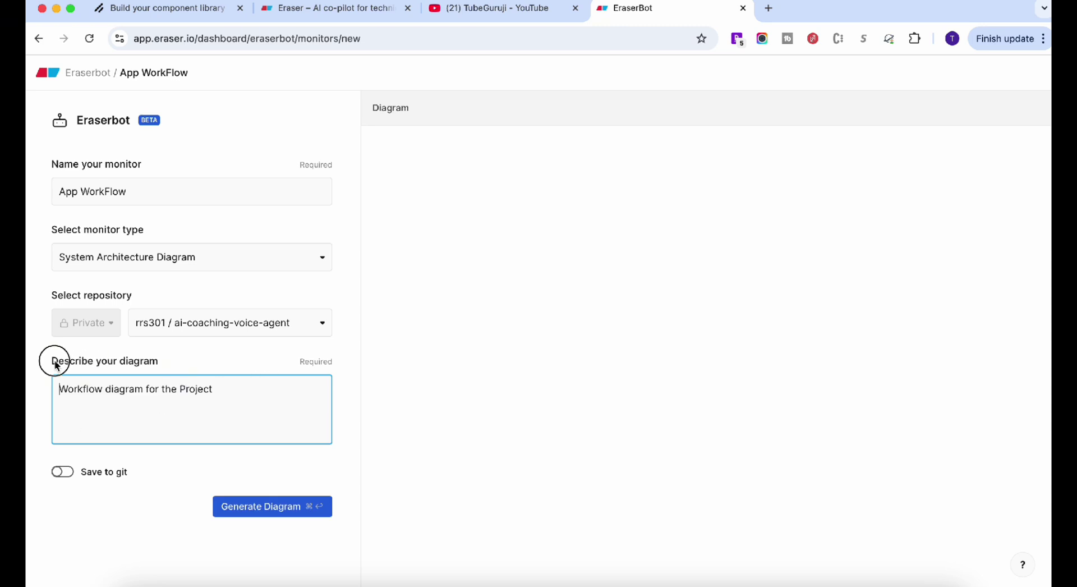
left_click(256, 508)
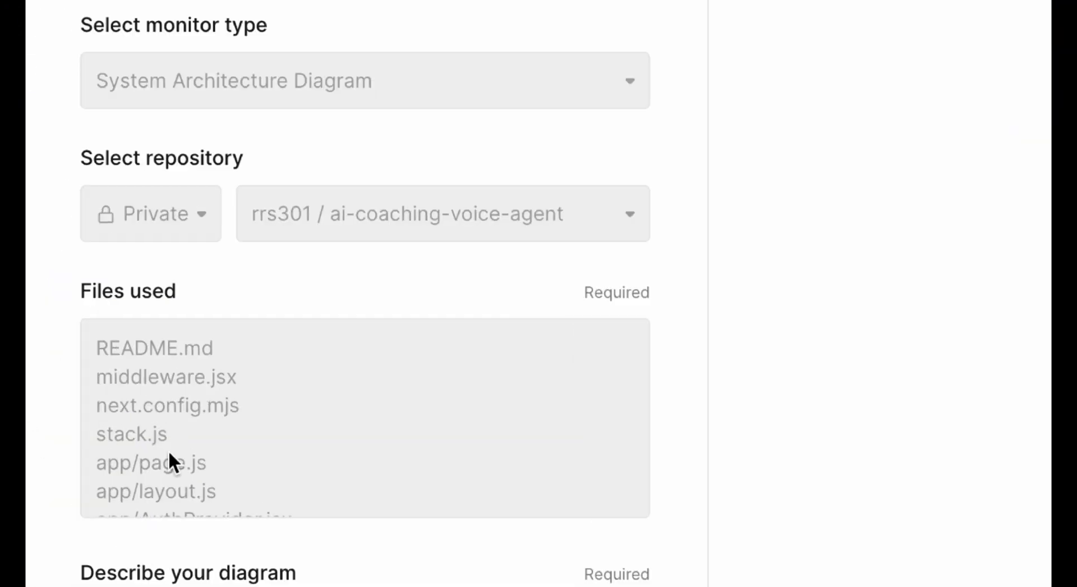
Look through the list of files used and the generated project workflow diagram down to its dashboard section.
scroll(96, 443, "down", 5)
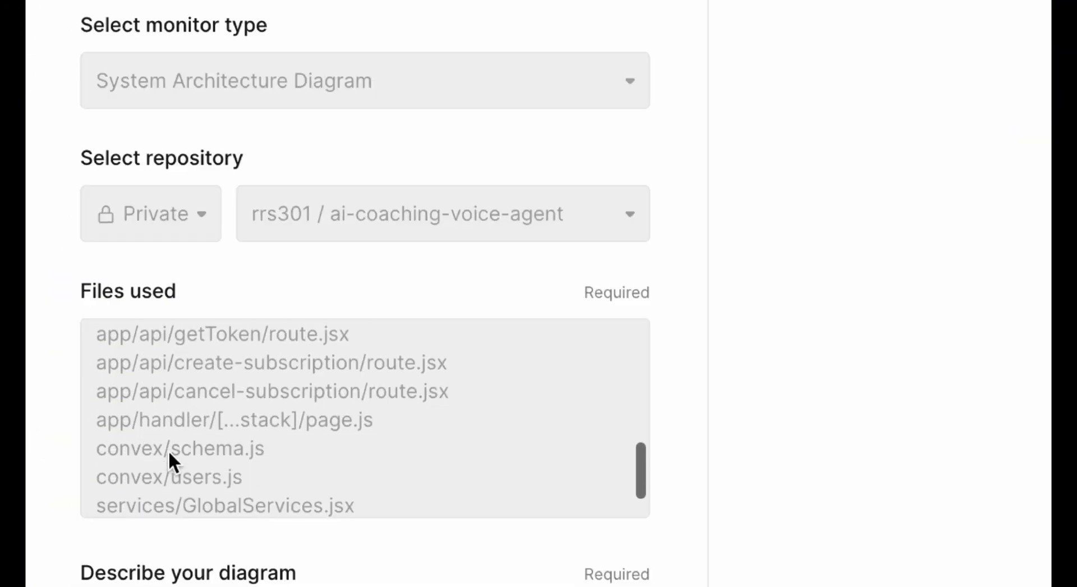
scroll(168, 452, "down", 4)
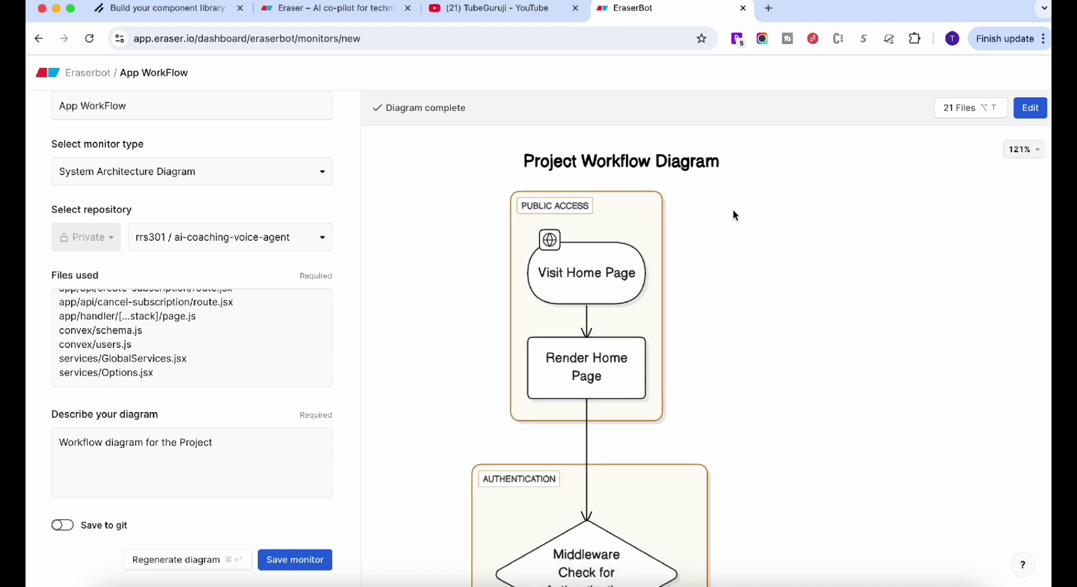
scroll(714, 278, "down", 10)
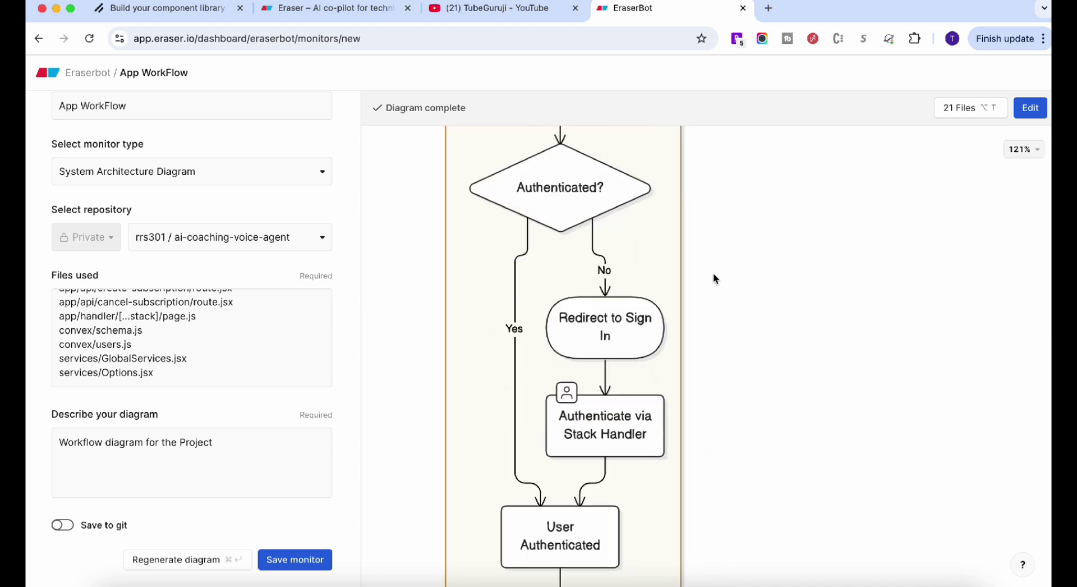
scroll(714, 275, "down", 8)
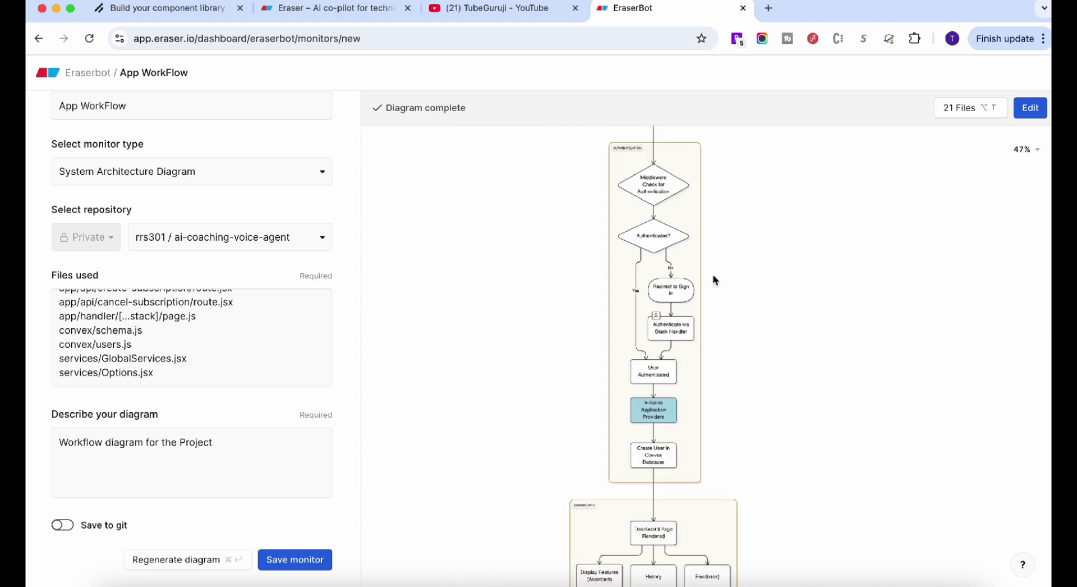
scroll(713, 279, "down", 5)
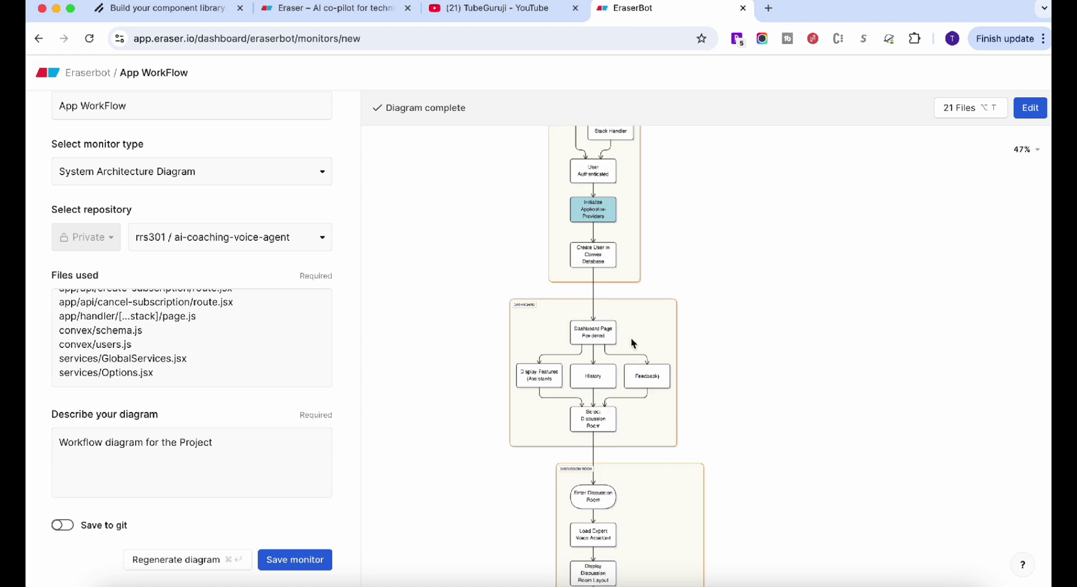
scroll(631, 338, "up", 5)
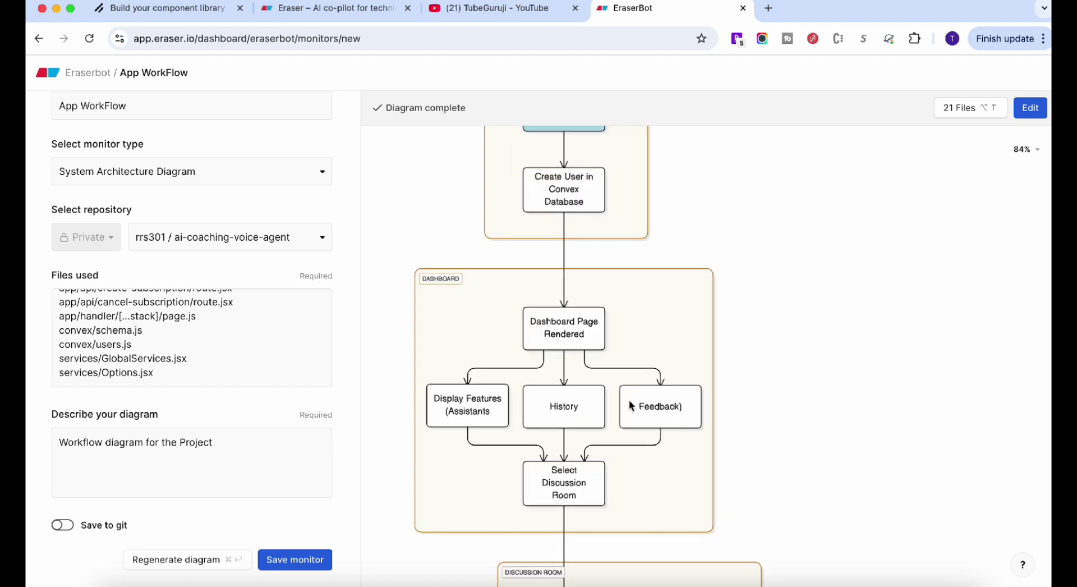
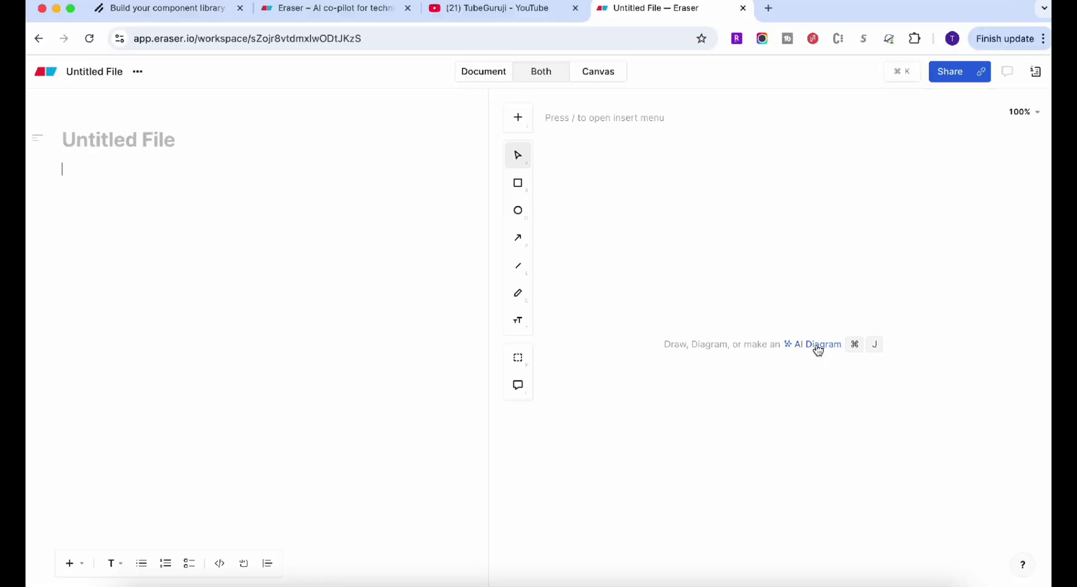
Add an AI outline of type Documentation with the prompt "AI Coaching Voice Agent Web App" and continue to its follow-up questions.
left_click(76, 564)
left_click(95, 413)
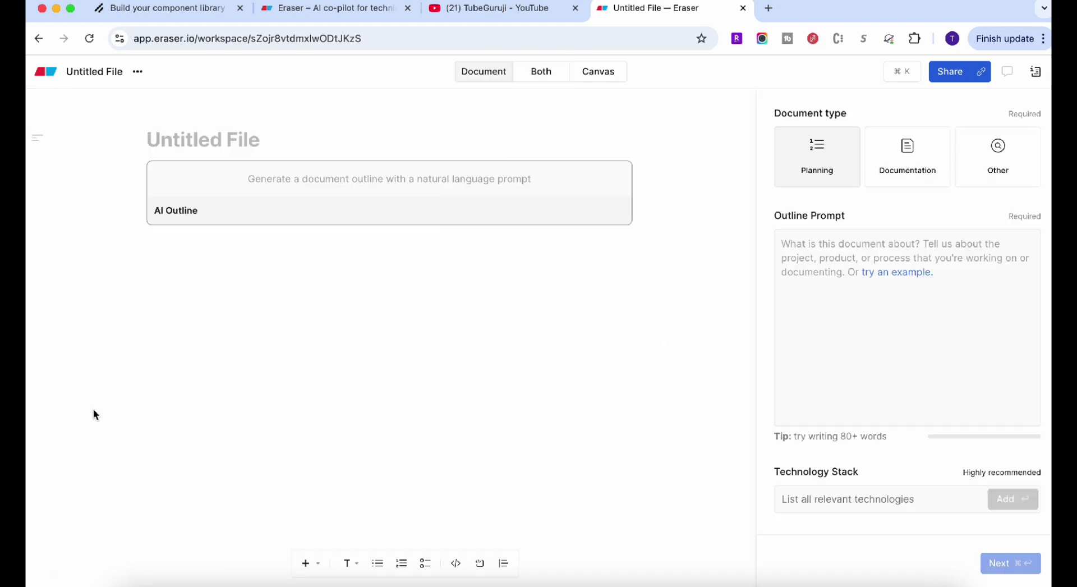
left_click(893, 163)
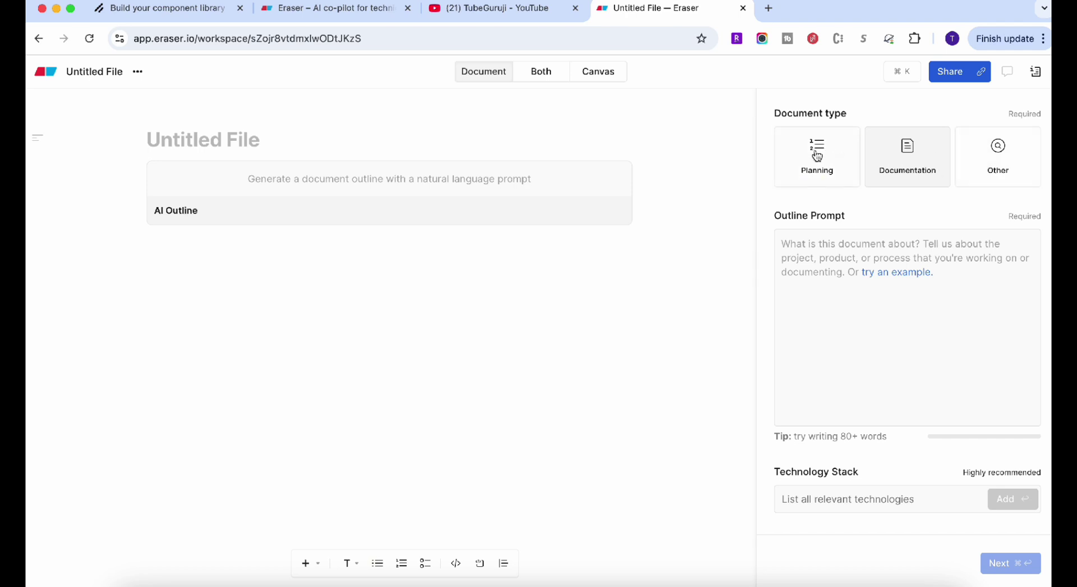
left_click(800, 248)
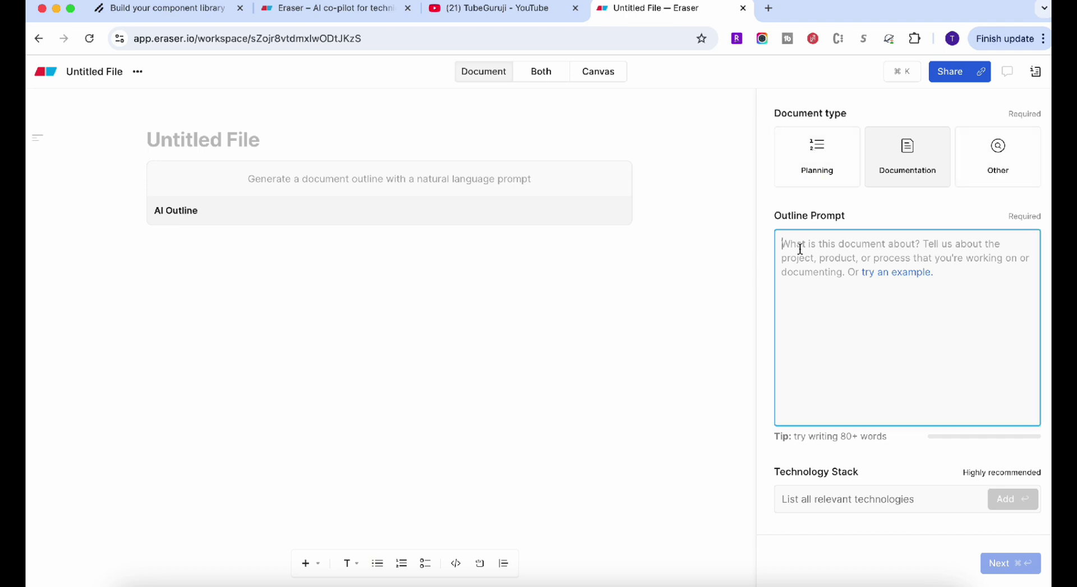
type("AI Coaching Voice Agent Web App")
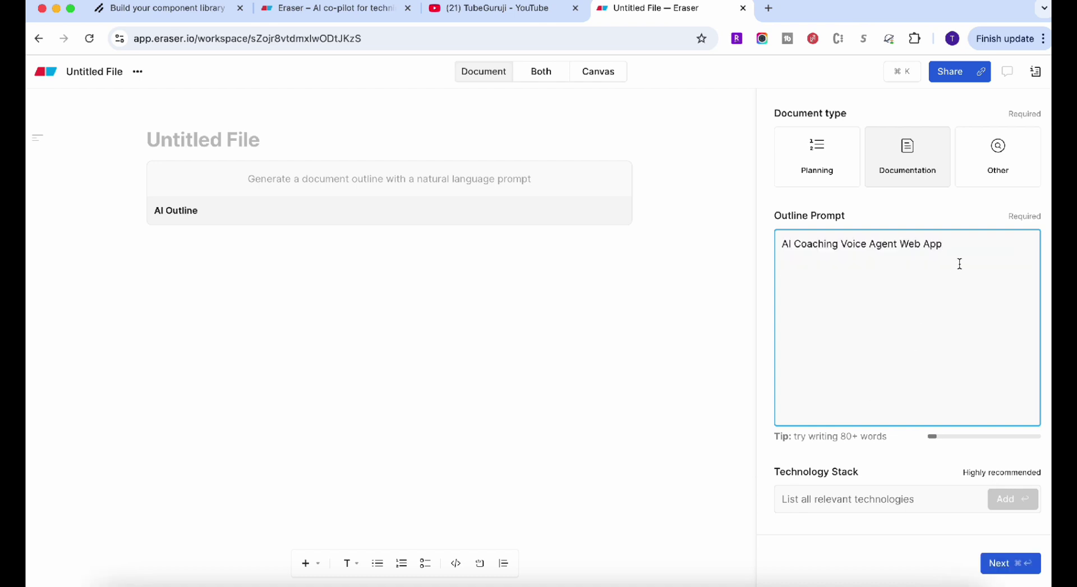
left_click_drag(957, 245, 649, 249)
left_click(1000, 562)
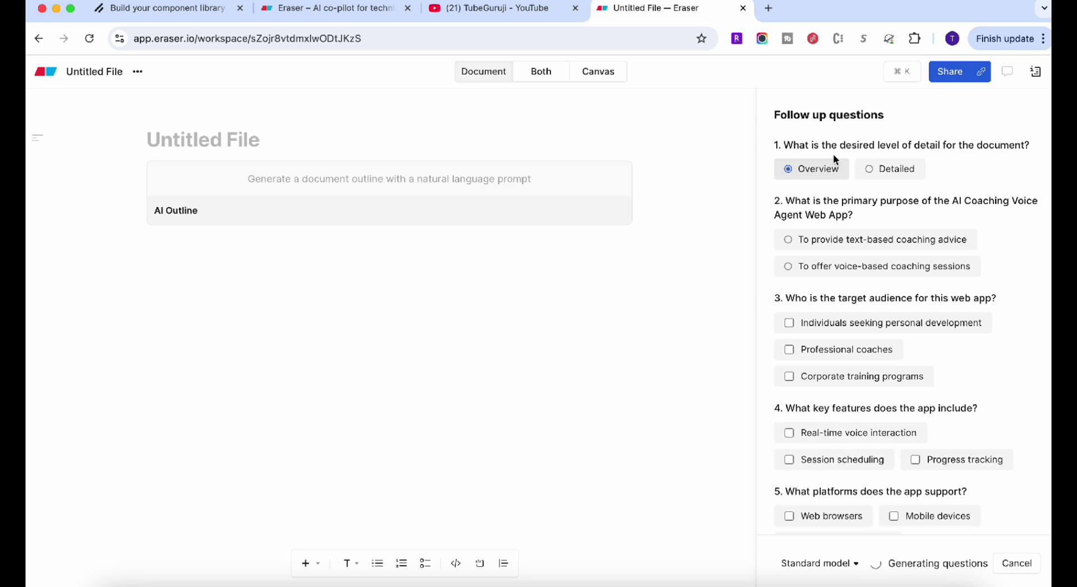
Answer questions 2 to 5 with text-based coaching advice, individuals seeking personal development, professional coaches, real-time voice interaction and web browsers.
left_click(806, 241)
left_click(806, 321)
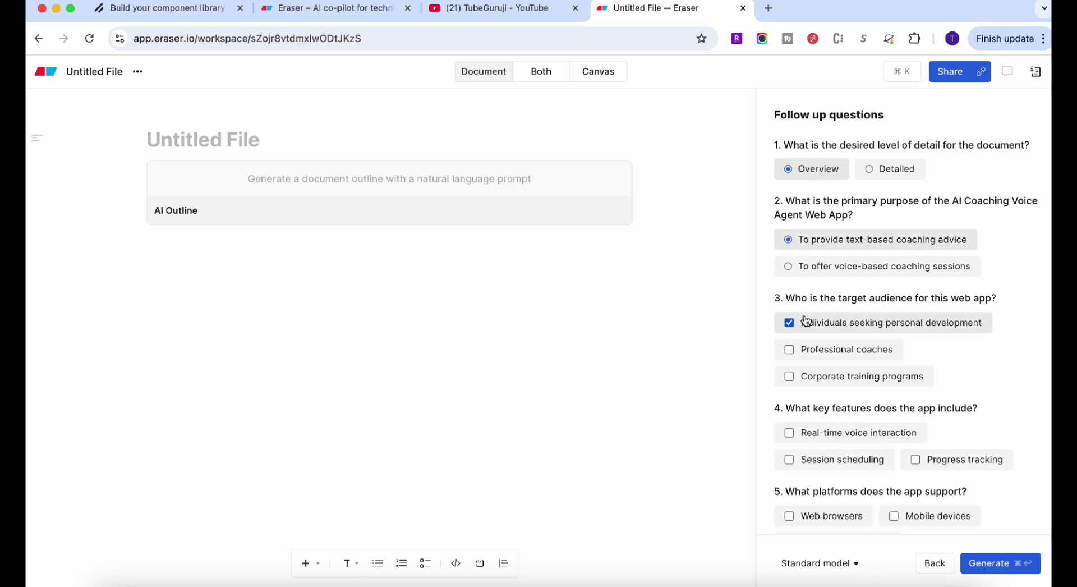
left_click(803, 352)
scroll(802, 353, "down", 3)
left_click(809, 331)
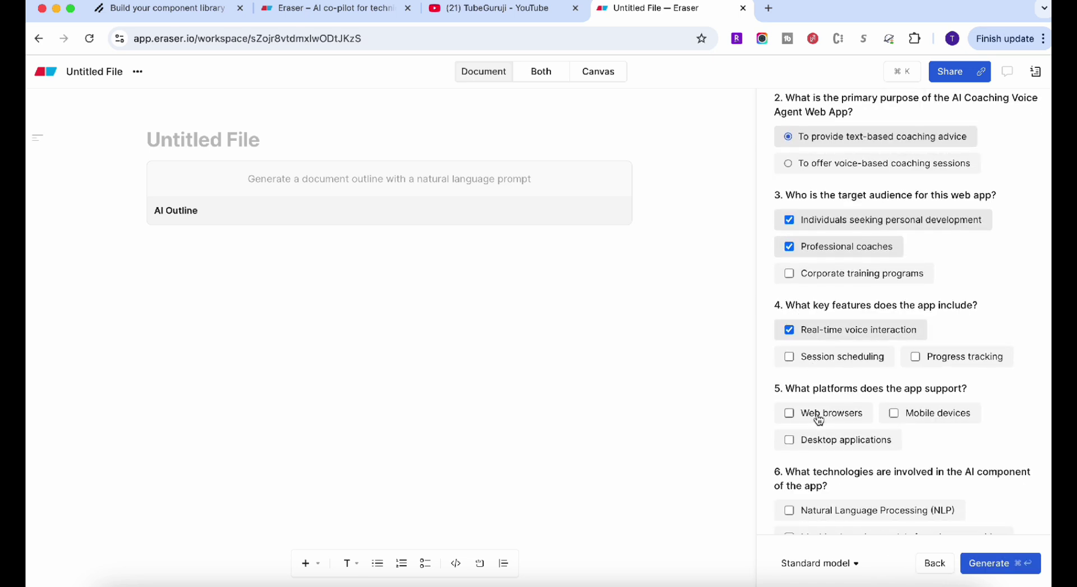
left_click(819, 415)
Choose machine learning voice recognition, AI-driven personalized feedback, data encryption and in-app surveys as the remaining answers, and generate the outline.
scroll(818, 432, "down", 3)
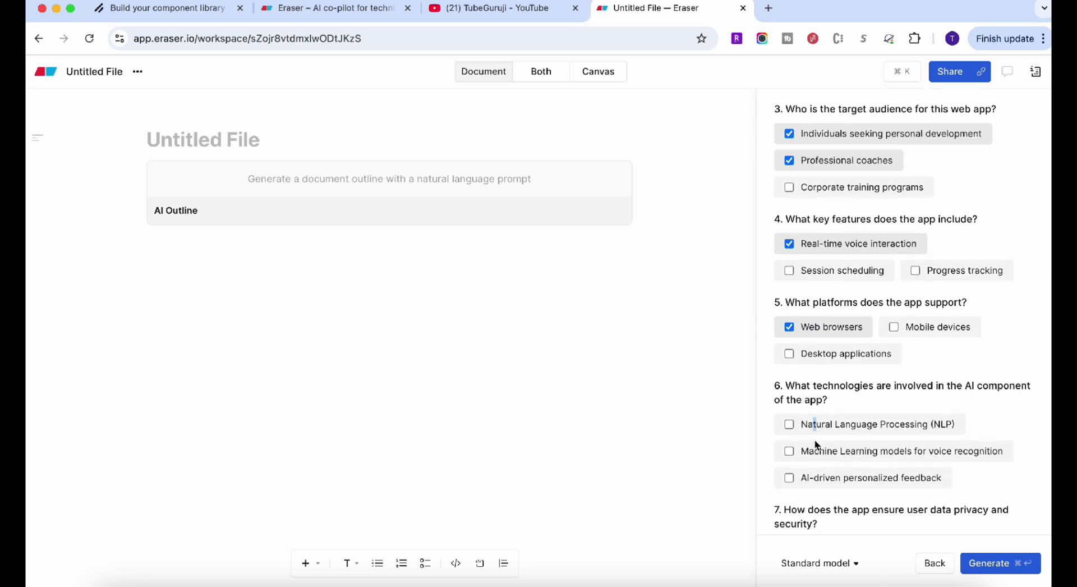
left_click(817, 449)
left_click(811, 478)
scroll(839, 494, "down", 3)
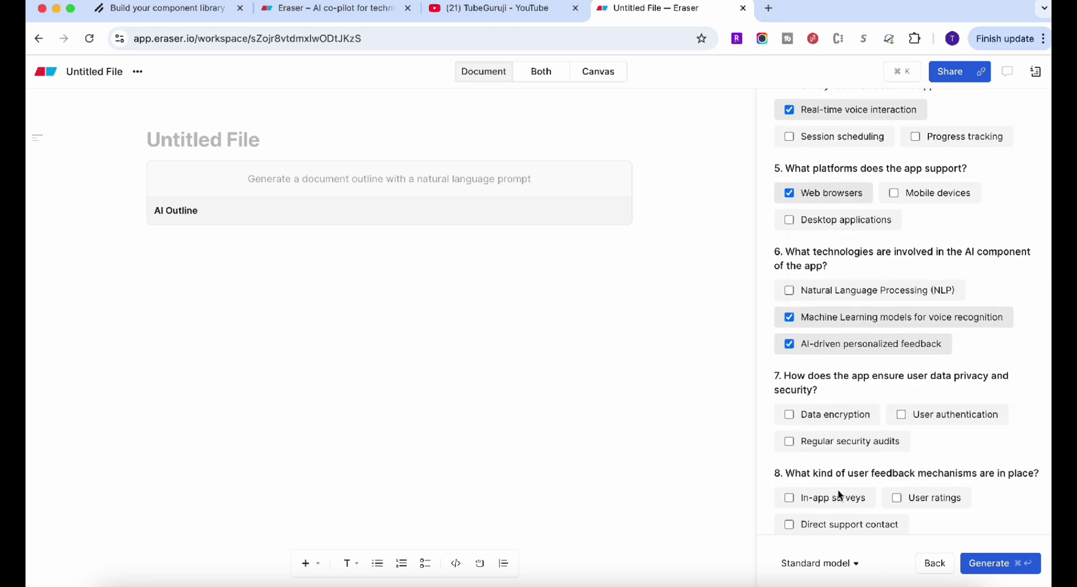
left_click(814, 408)
left_click(813, 491)
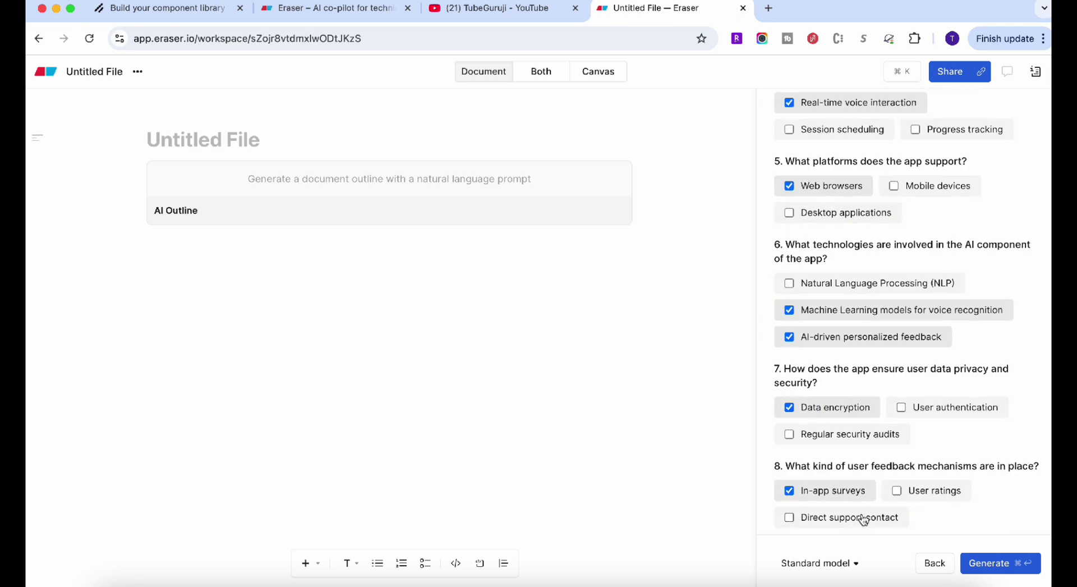
scroll(864, 520, "down", 1)
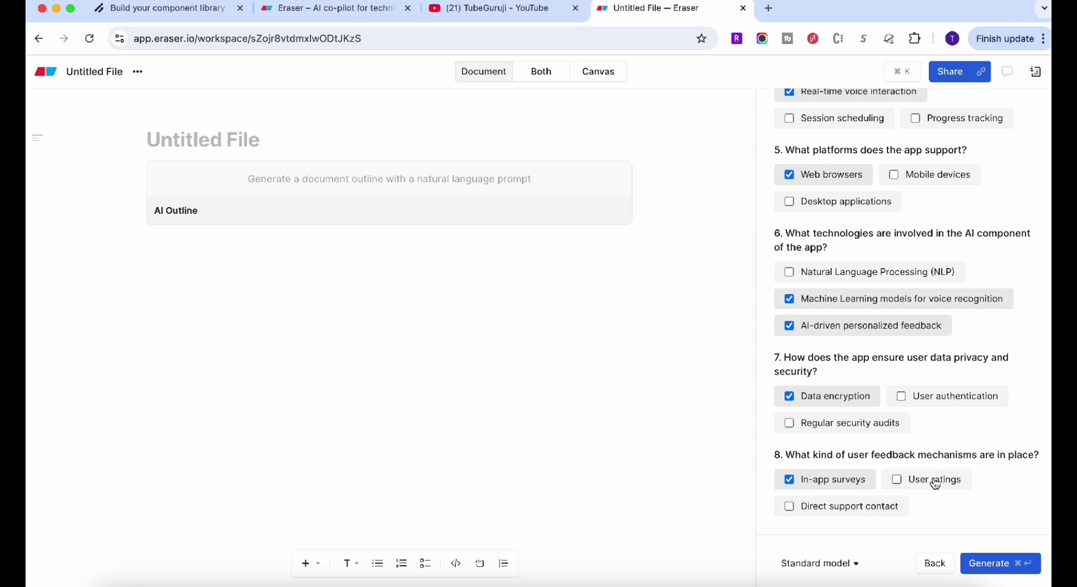
left_click(984, 565)
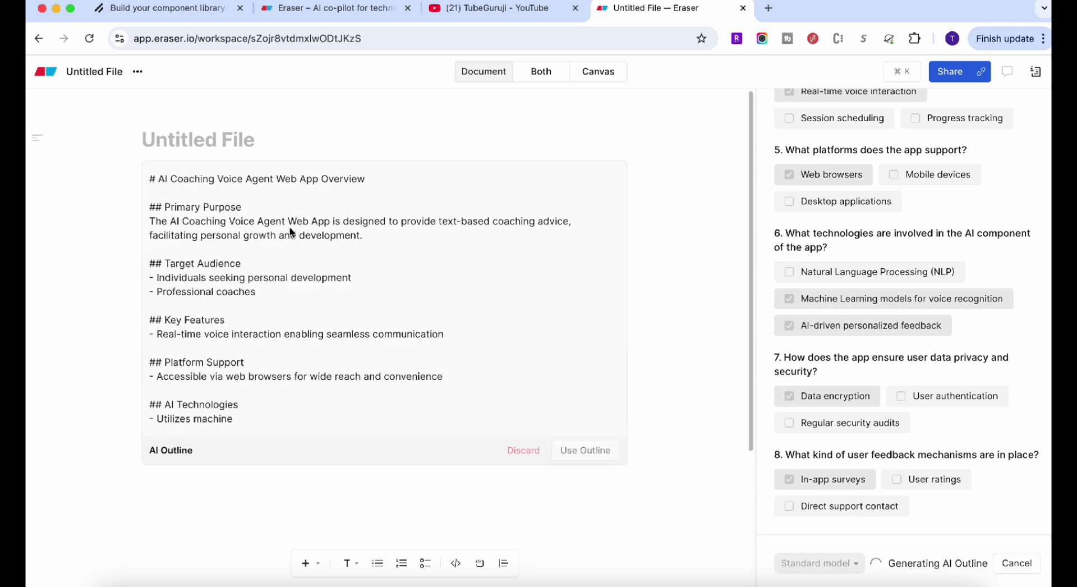
scroll(244, 341, "down", 3)
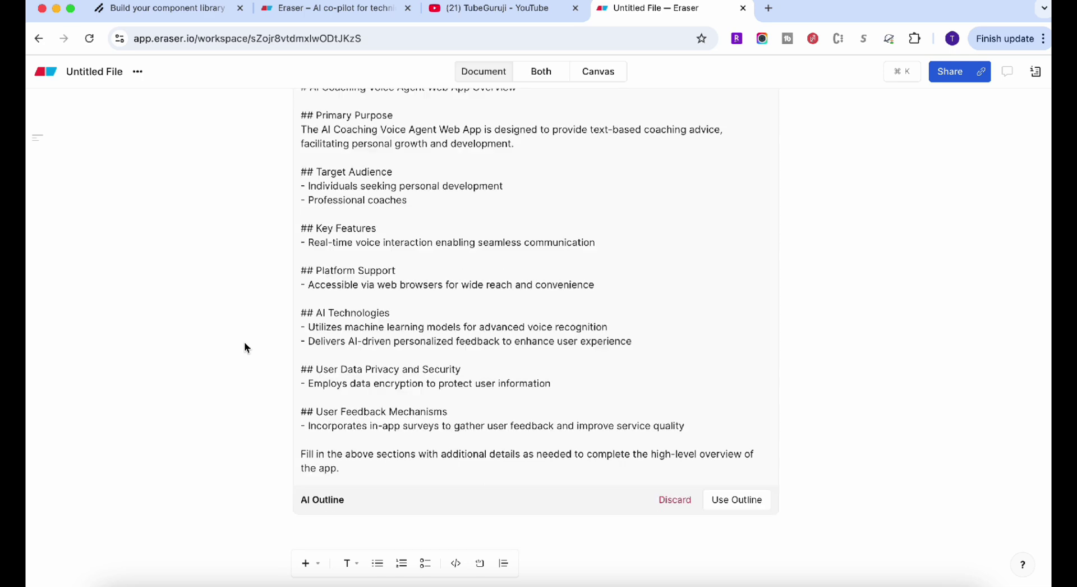
scroll(244, 341, "up", 4)
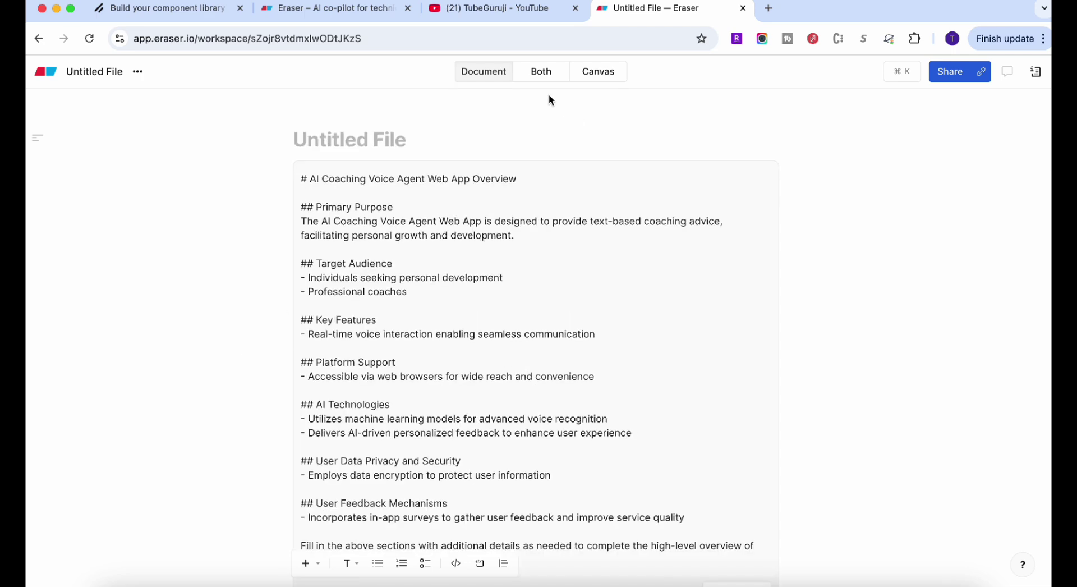
Switch the file to the canvas view and generate an AI diagram from the prompt "AI Coaching Voice Agent web Workflow".
left_click(542, 72)
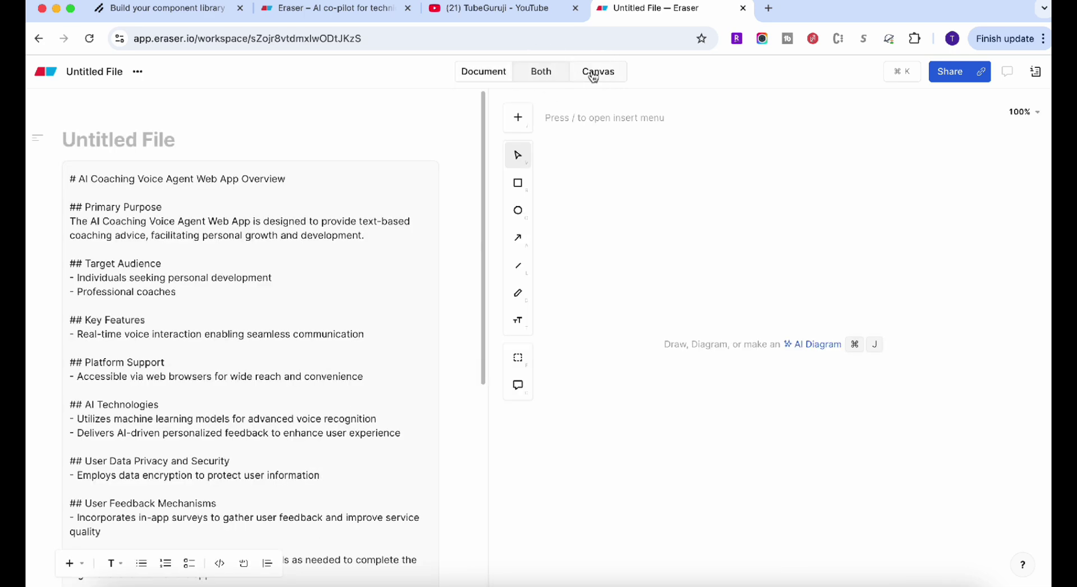
left_click(594, 77)
left_click(576, 346)
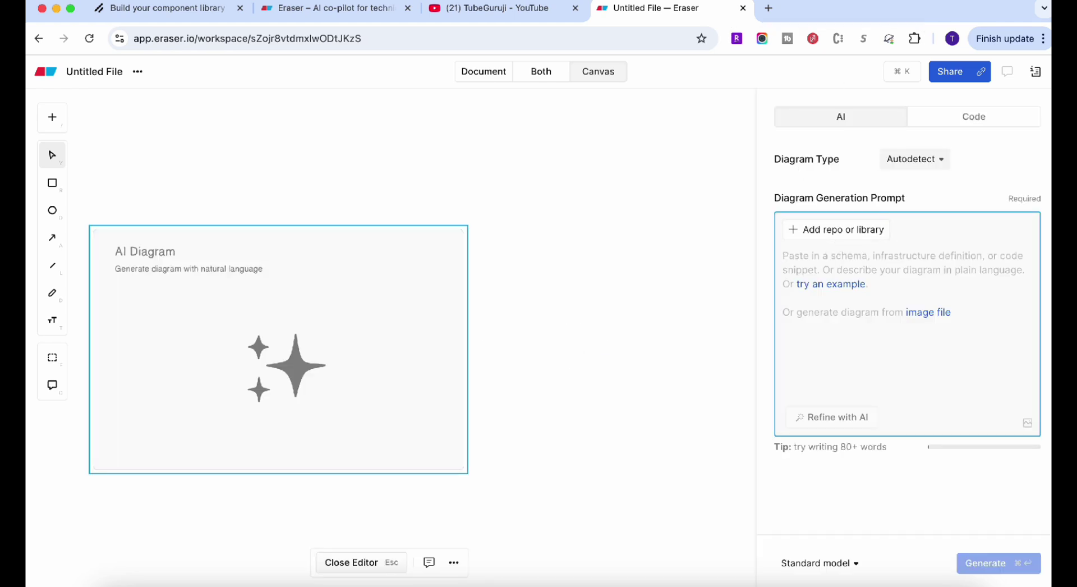
type("AI Coaching Voice Agent web Workflow")
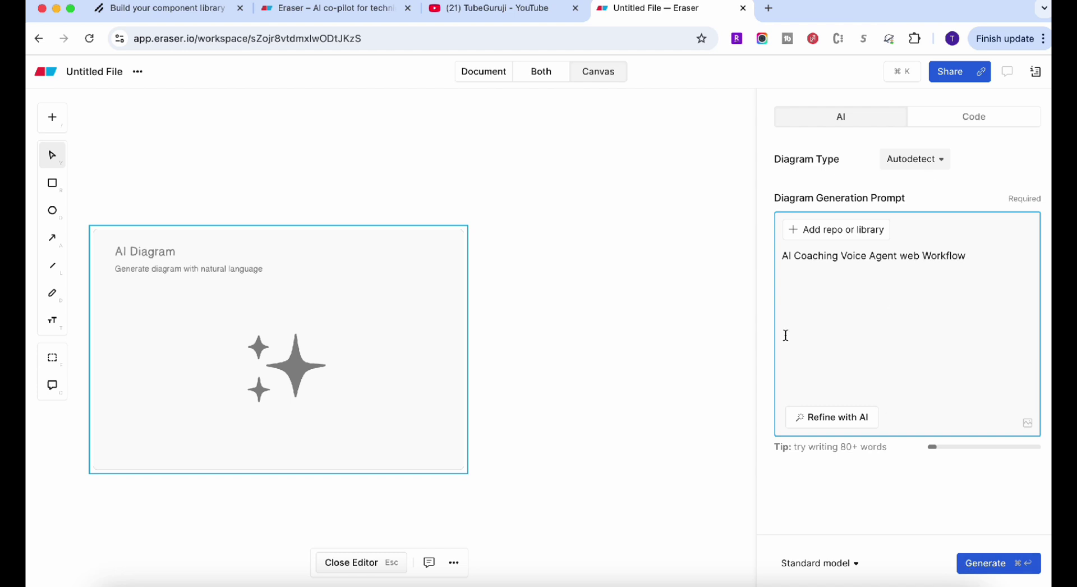
key("super+a")
left_click(984, 562)
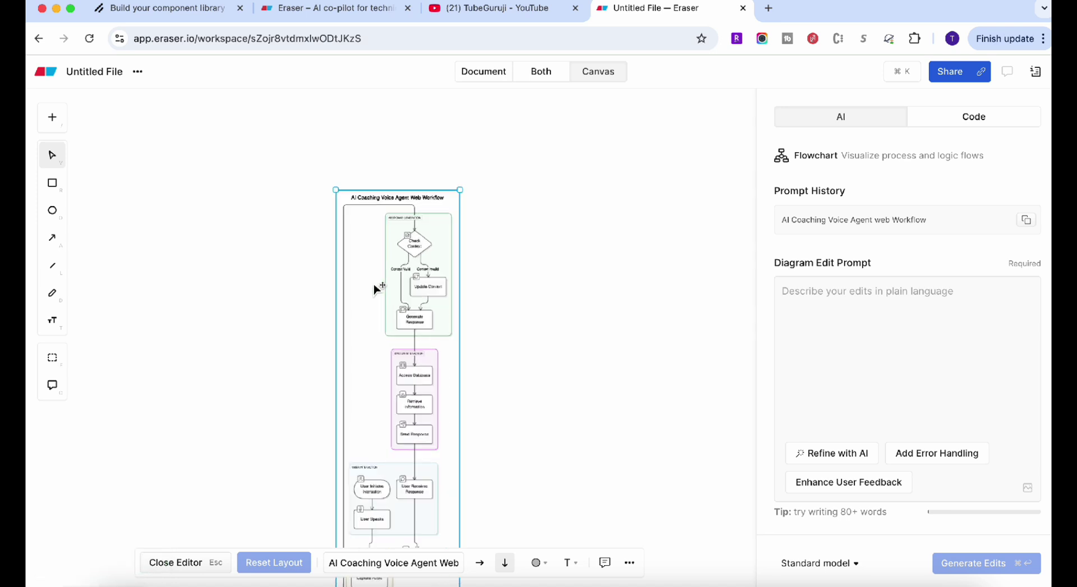
Insert the AWS threat model from the diagram catalog and move it into empty space beside the AI Coaching Voice Agent workflow.
scroll(378, 286, "up", 5)
left_click(52, 118)
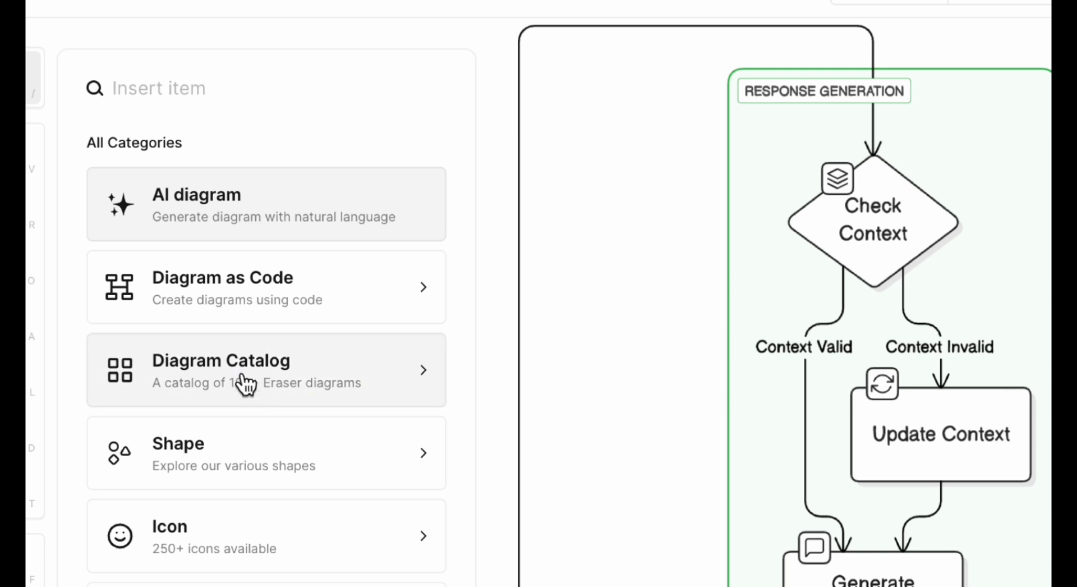
left_click(245, 385)
scroll(172, 449, "down", 2)
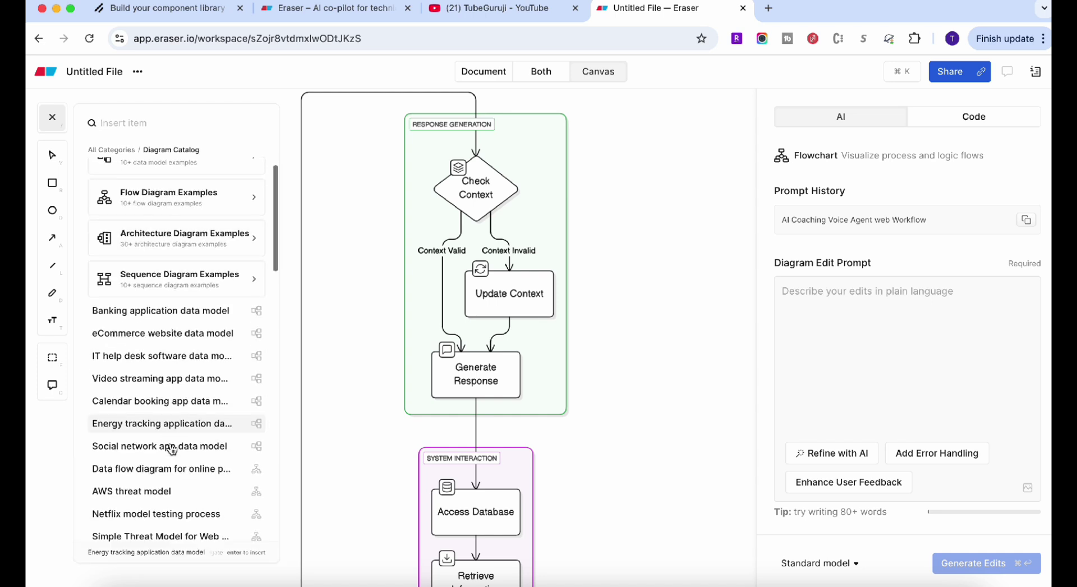
scroll(172, 449, "down", 8)
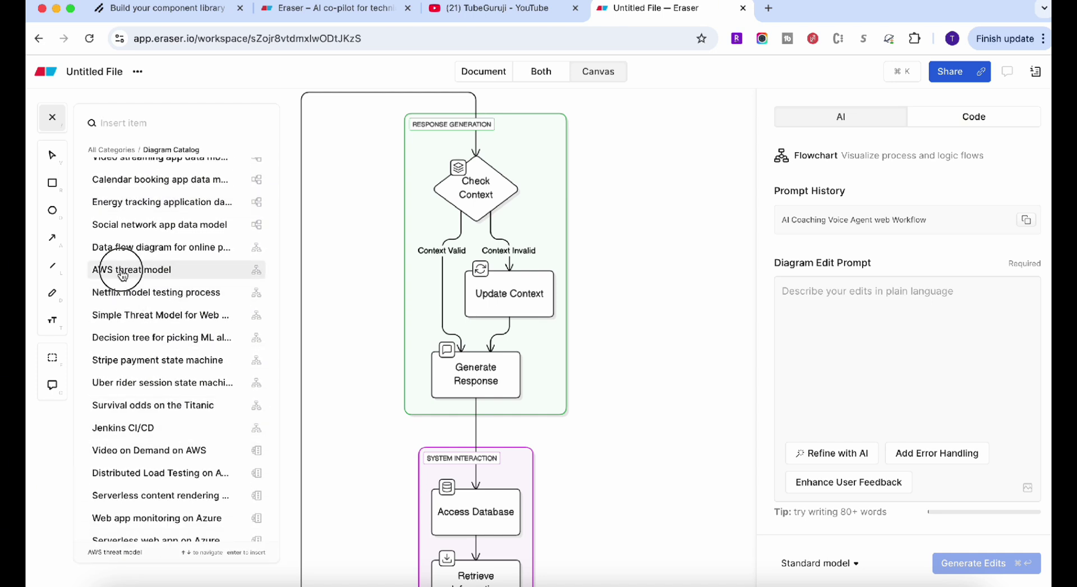
left_click(123, 270)
scroll(292, 351, "down", 5)
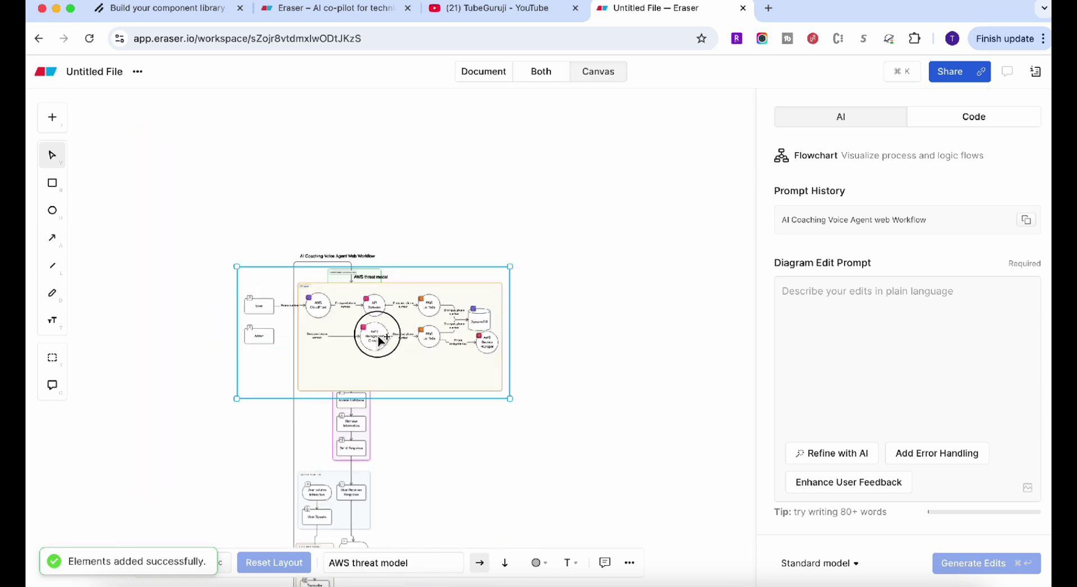
left_click_drag(372, 336, 594, 328)
scroll(595, 330, "up", 5)
scroll(595, 330, "down", 5)
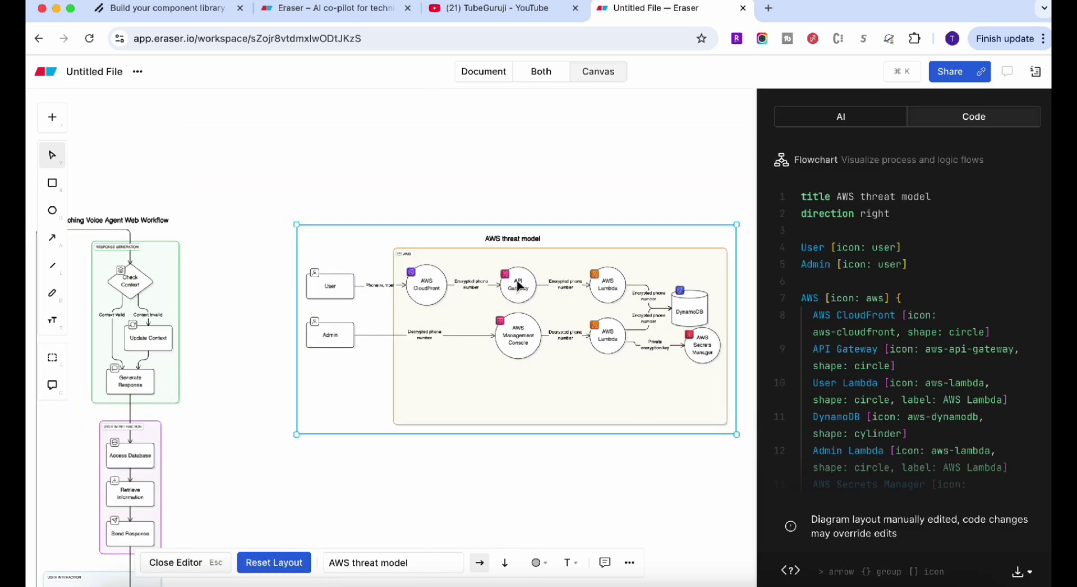
Examine the AWS threat model's User and Admin nodes, its diagram code and its AI edit prompt.
left_click(323, 292)
left_click(329, 335)
scroll(887, 316, "down", 10)
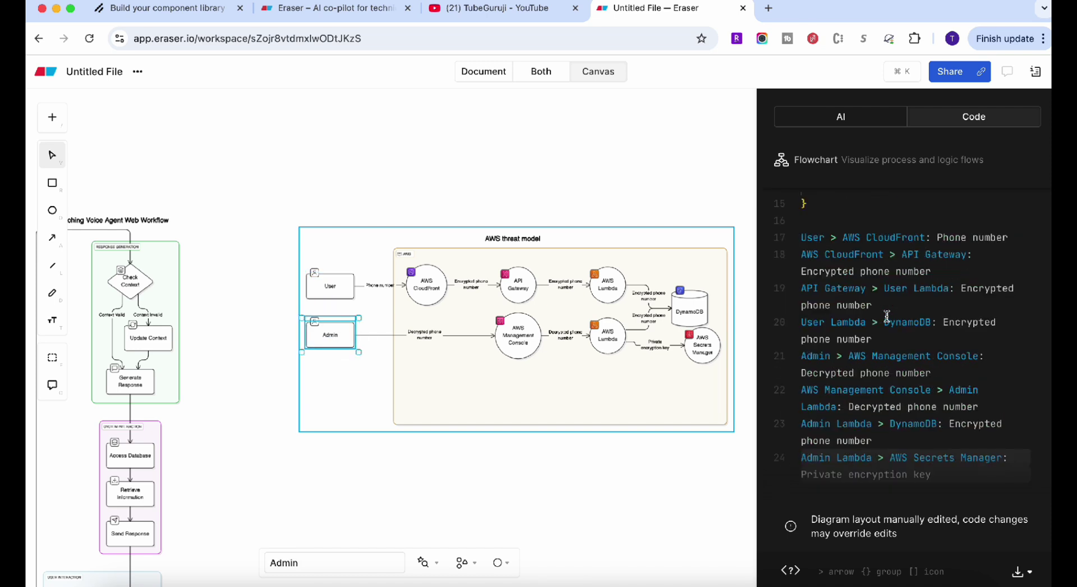
scroll(887, 315, "up", 10)
left_click(855, 118)
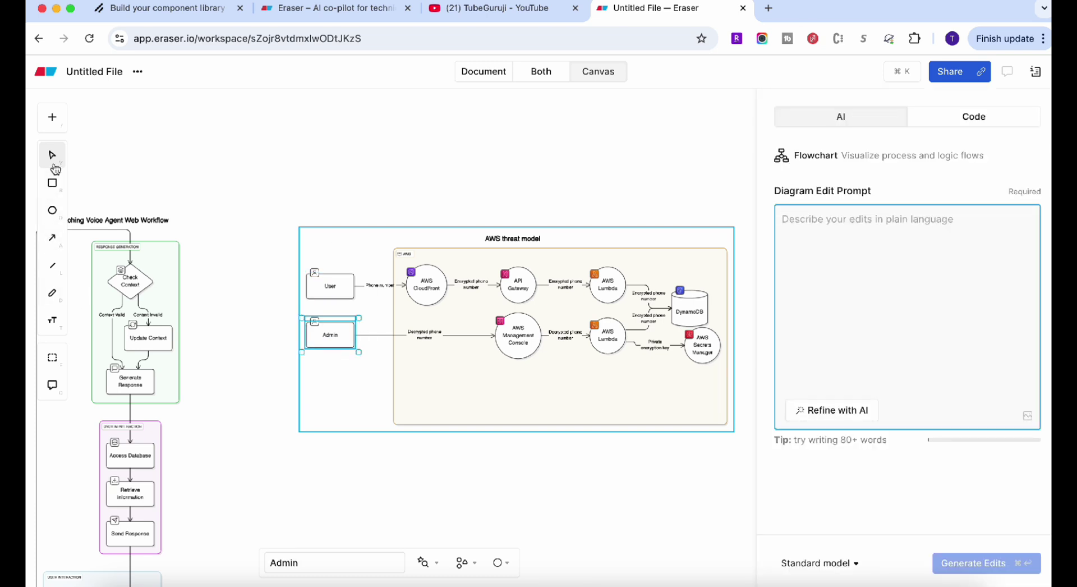
Insert a Desktop device frame and move it into the empty canvas area below the AWS threat model.
left_click(52, 117)
scroll(163, 382, "down", 3)
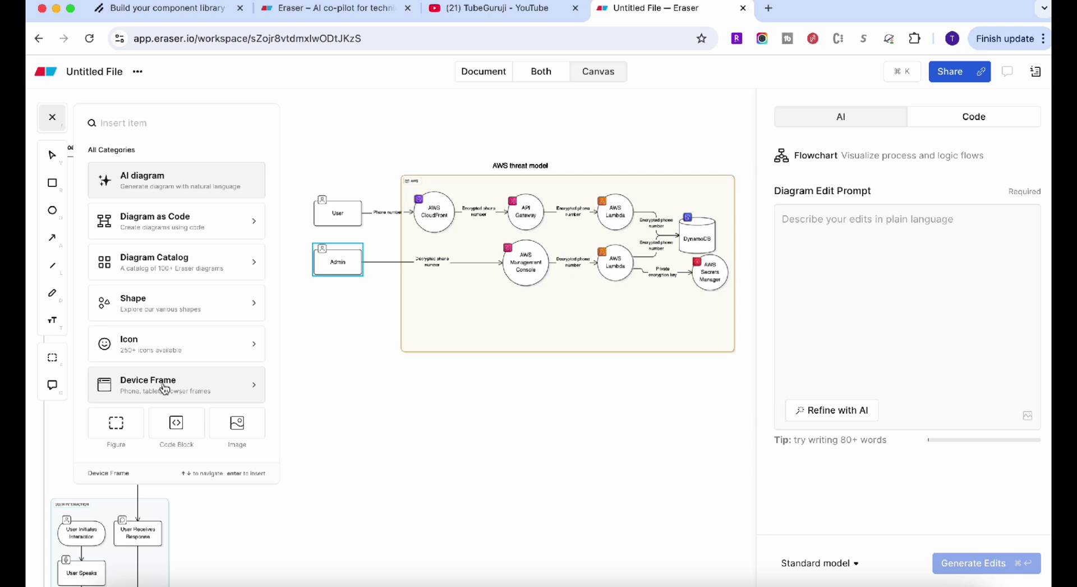
left_click(143, 384)
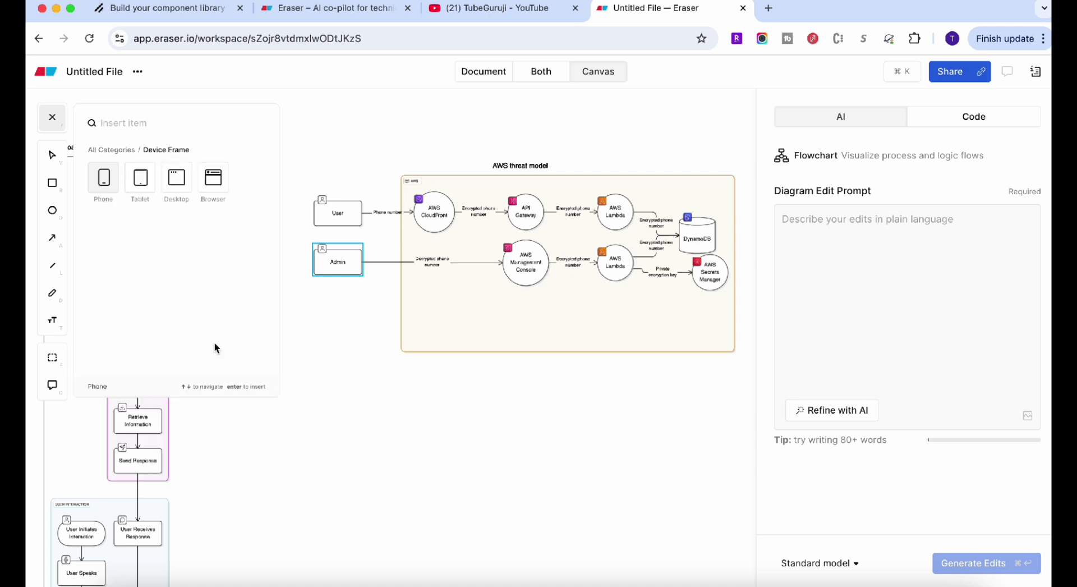
left_click(169, 178)
scroll(411, 503, "down", 5)
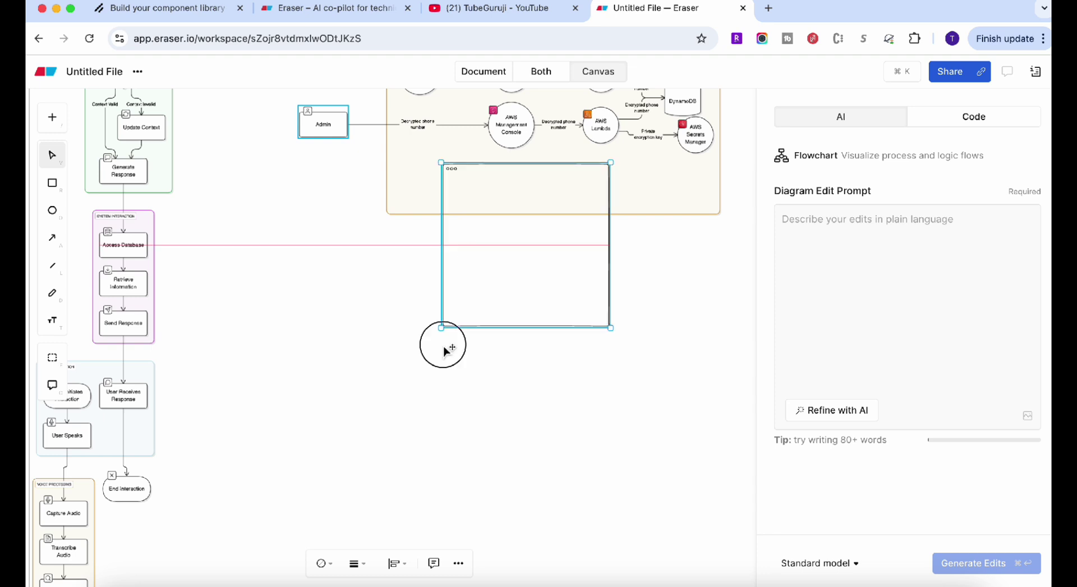
left_click_drag(481, 270, 364, 418)
scroll(364, 418, "up", 5)
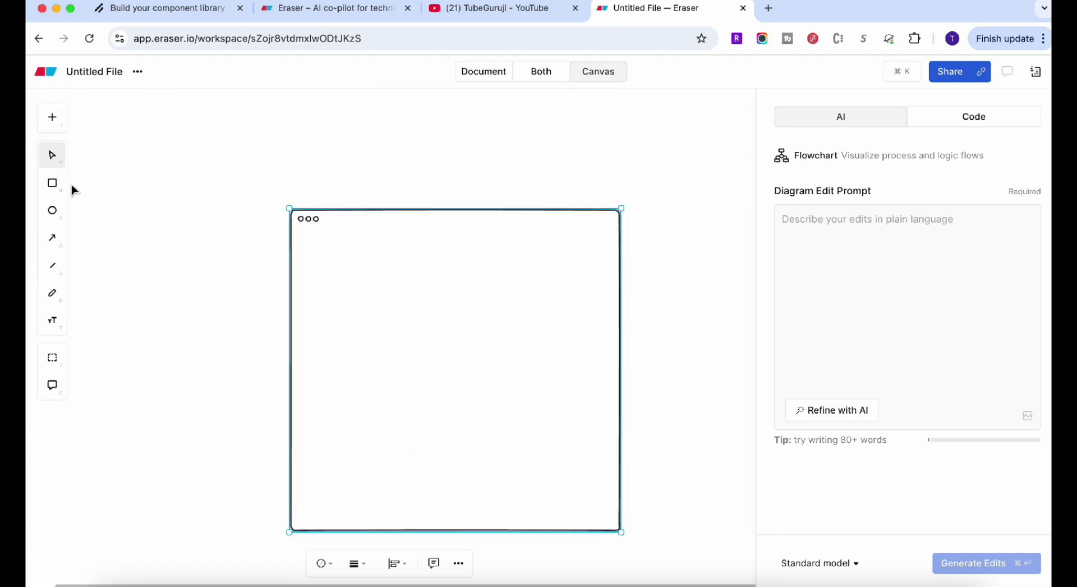
Draw a wide rectangle across the upper part of the desktop frame and return to the workspace's file list.
left_click(52, 183)
left_click_drag(305, 253, 606, 329)
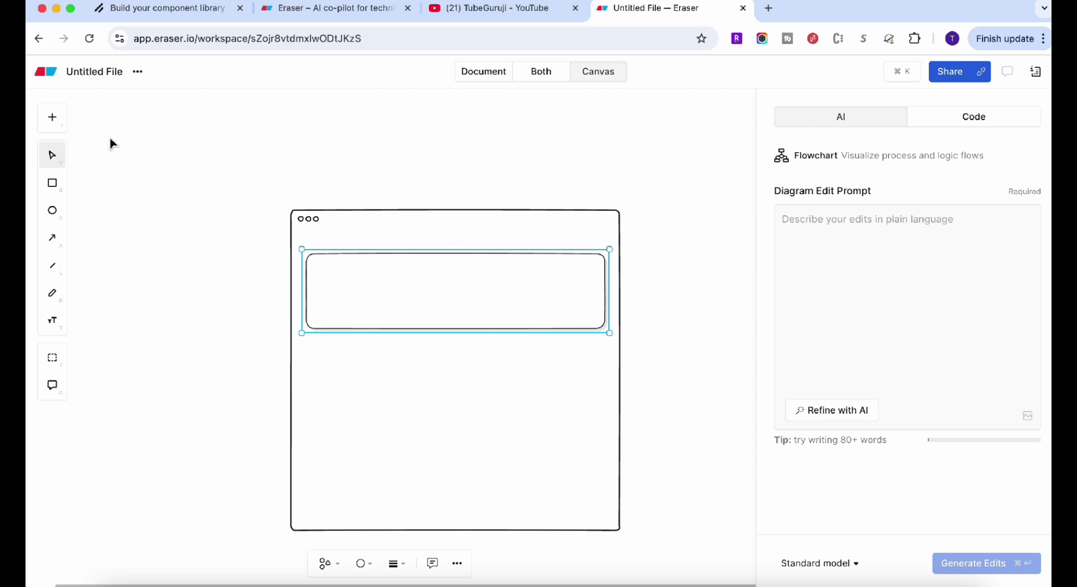
left_click(44, 74)
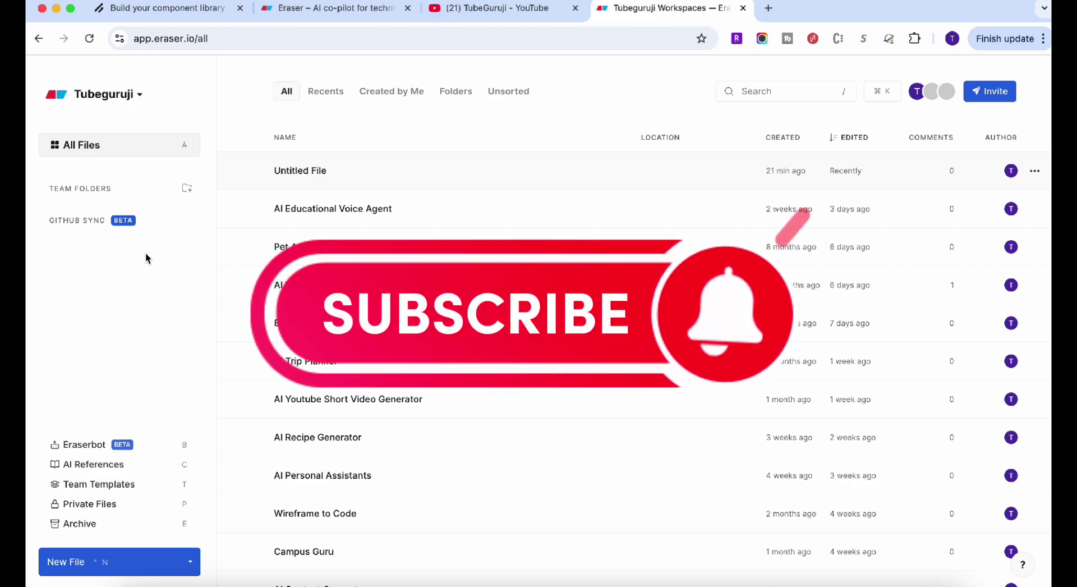
Switch to the TubeGuruji YouTube channel and look through its latest video tutorials.
left_click(460, 6)
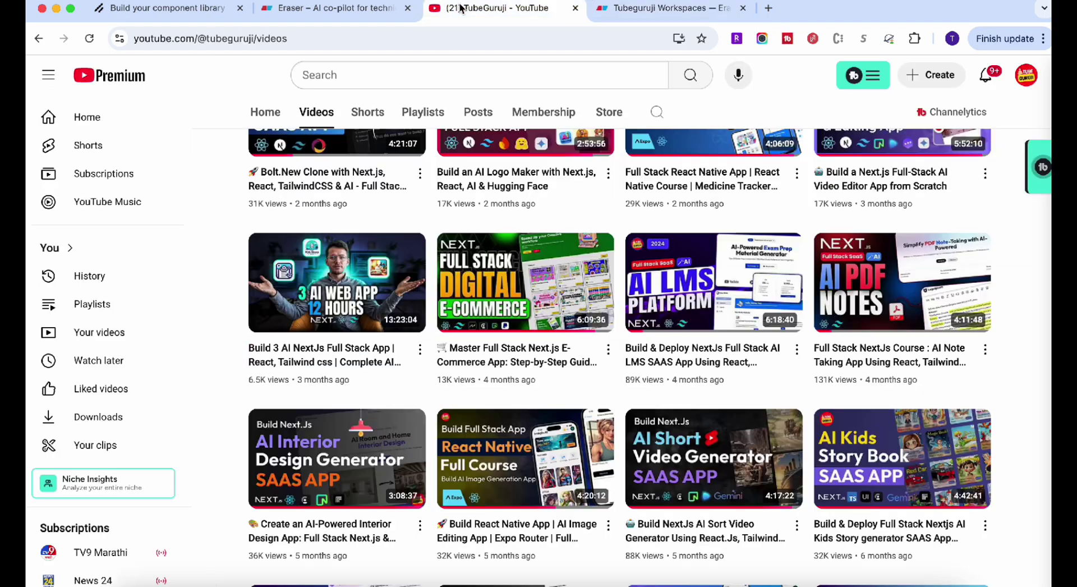
scroll(341, 214, "up", 10)
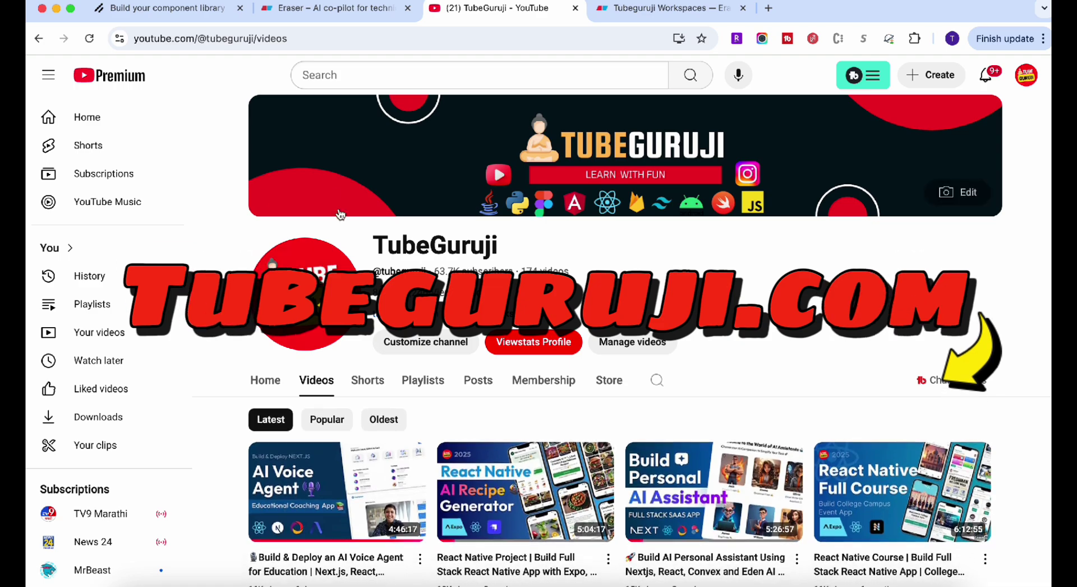
scroll(434, 358, "down", 3)
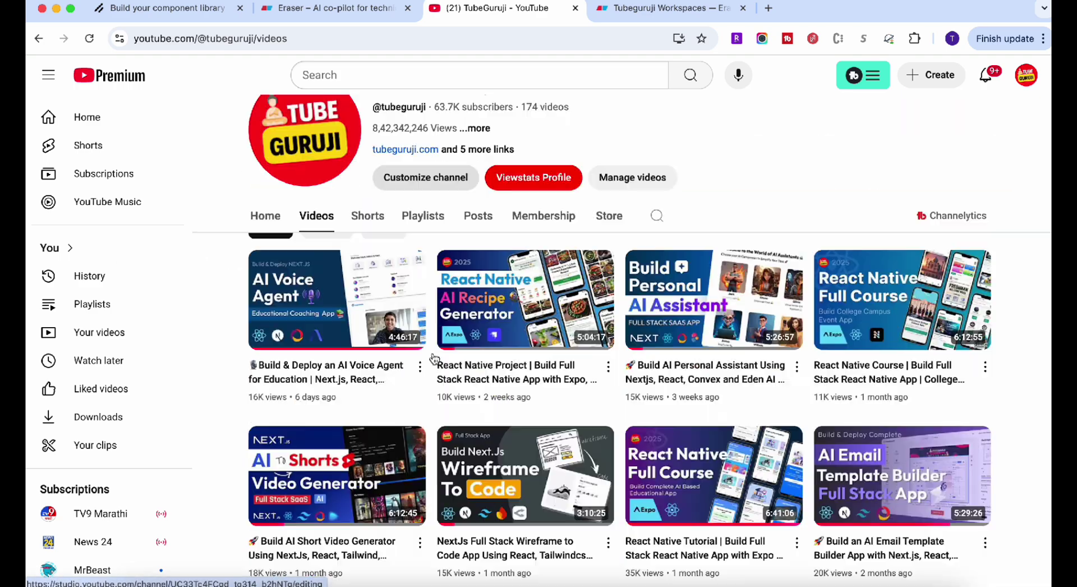
scroll(433, 358, "down", 8)
scroll(435, 359, "up", 7)
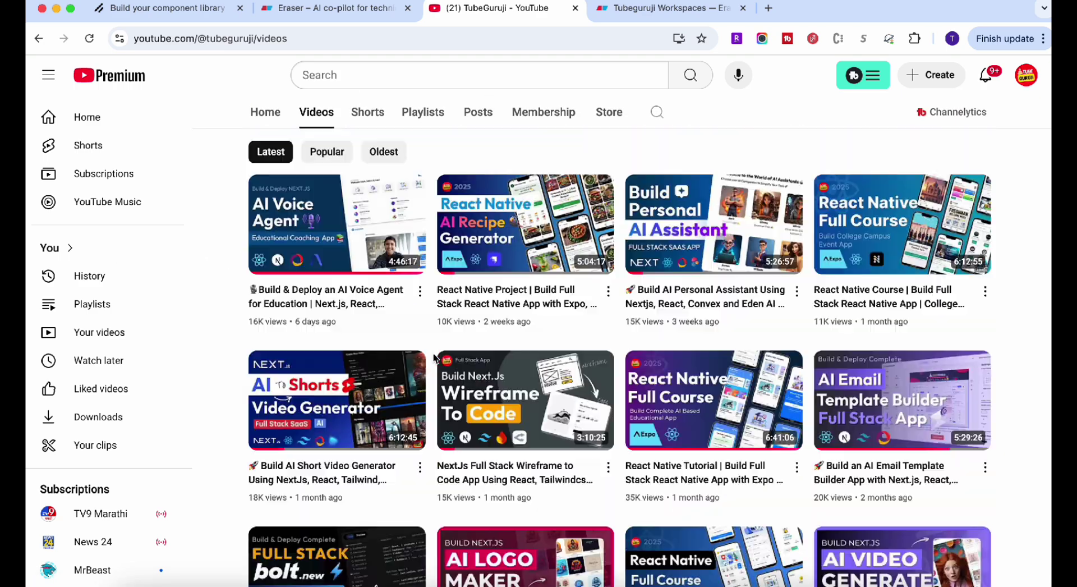
scroll(434, 357, "up", 5)
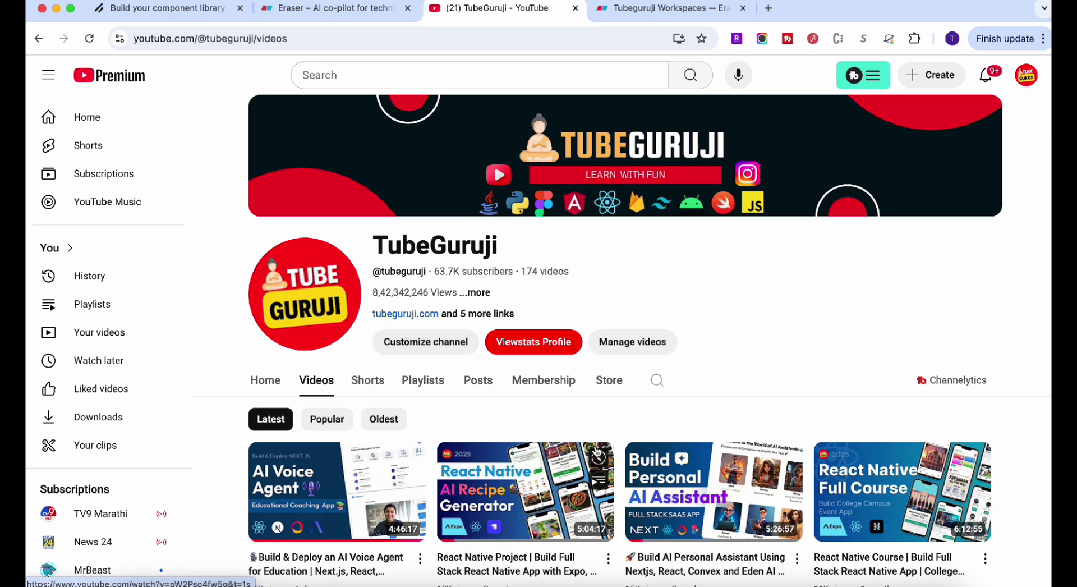
scroll(597, 454, "down", 4)
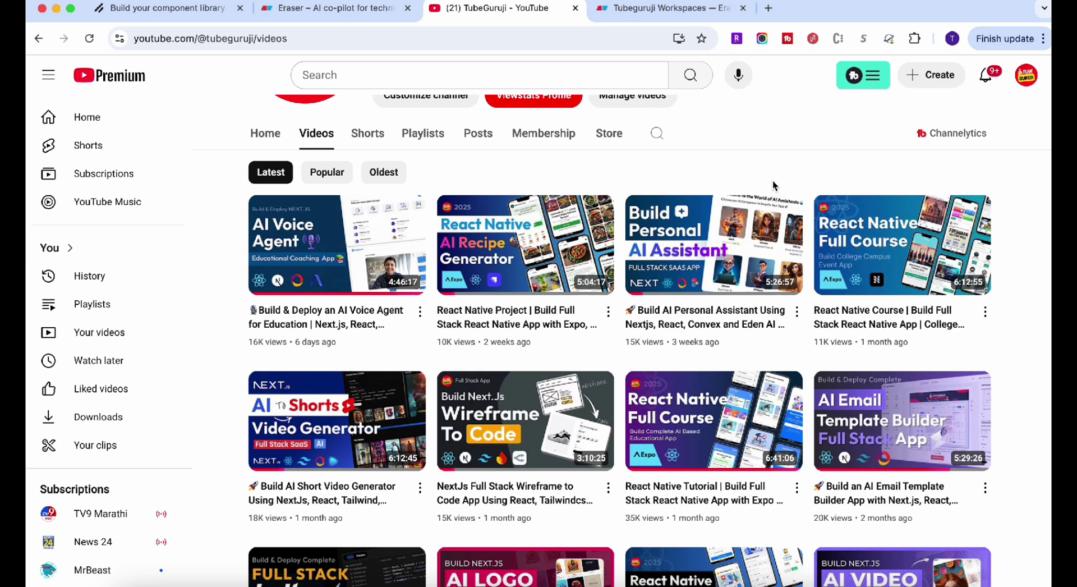
Switch back to Eraser, review the diagrams in the AI Educational Voice Agent file and return to the file list.
left_click(668, 8)
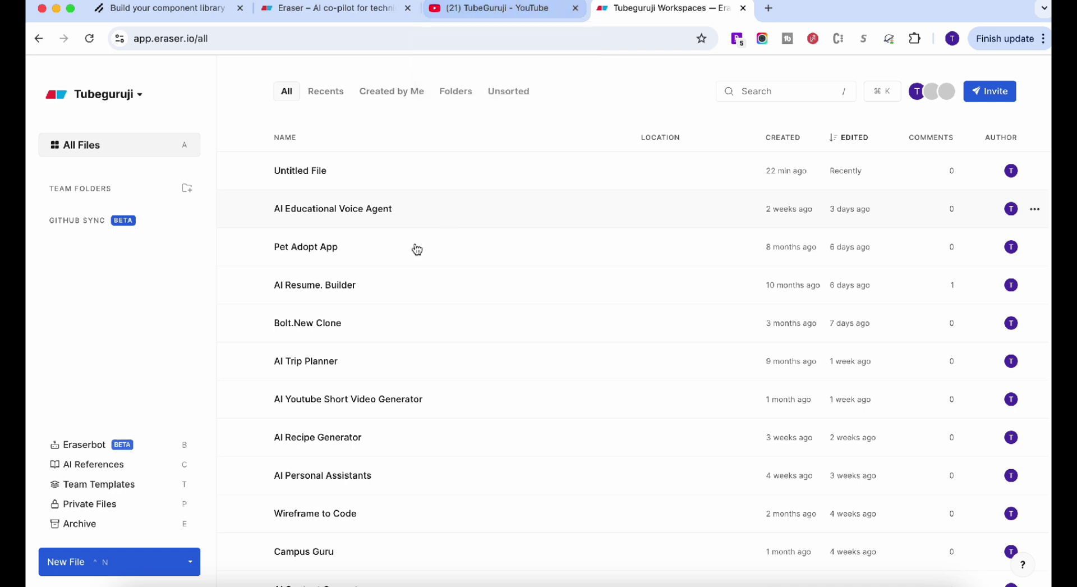
left_click(348, 209)
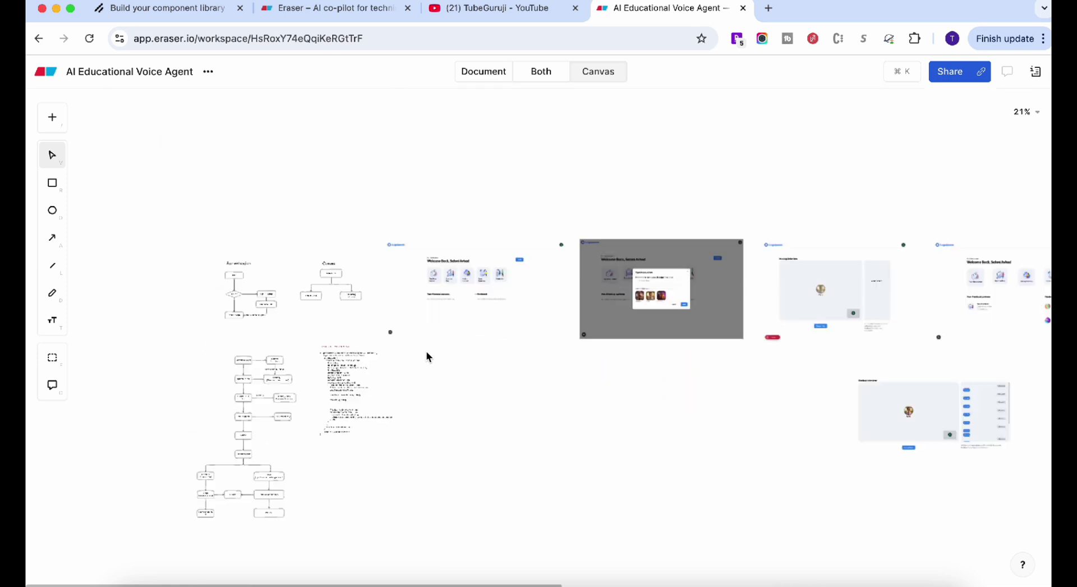
scroll(437, 366, "up", 5)
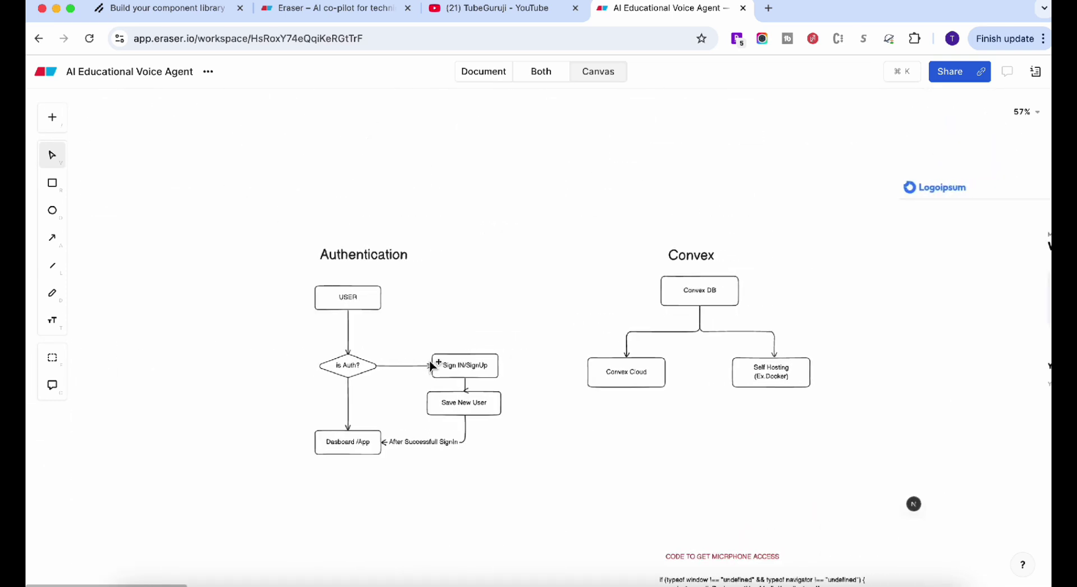
scroll(435, 365, "down", 5)
scroll(436, 364, "down", 5)
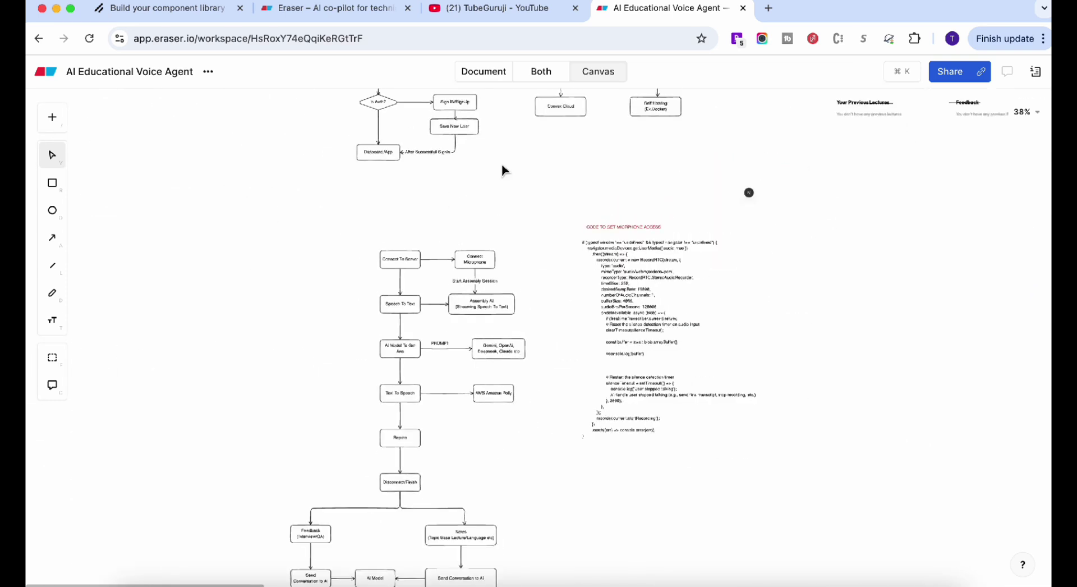
key("super+bracketleft")
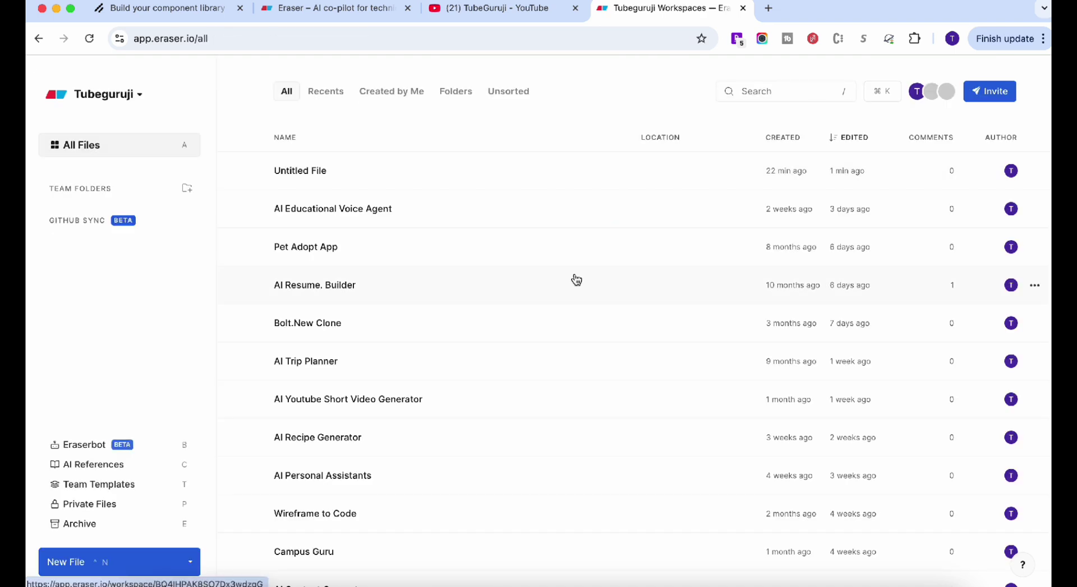